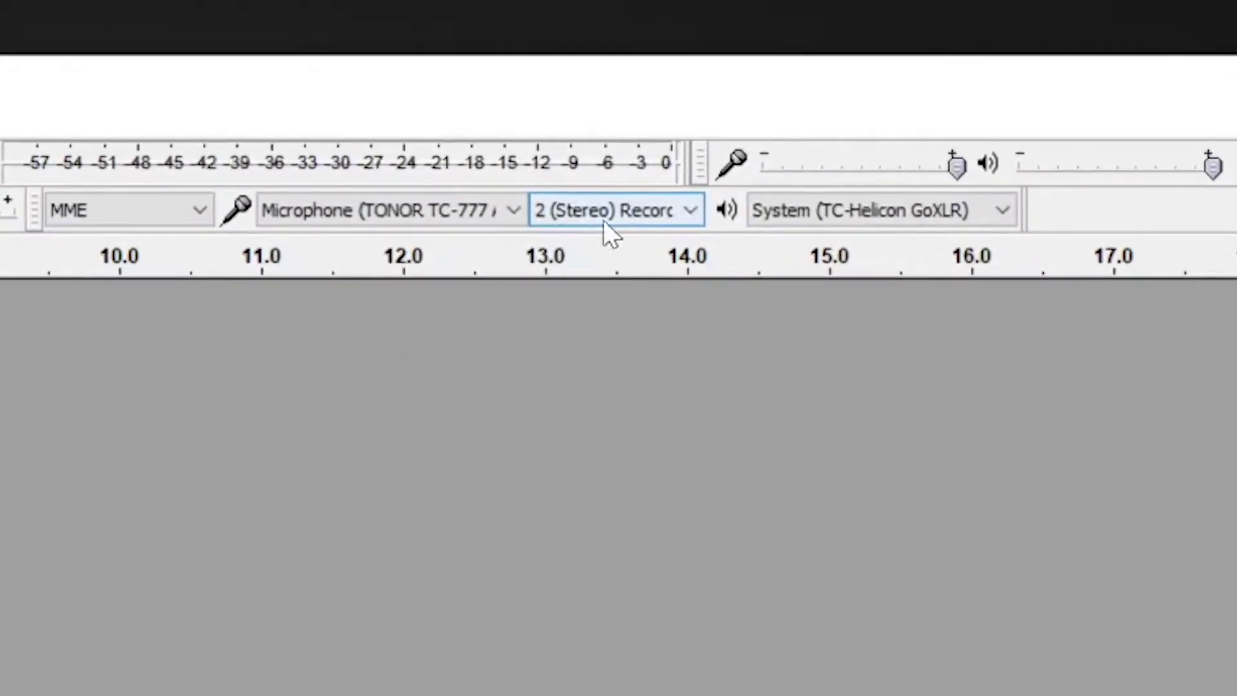
Set Recording Channels to 1 (Mono), then begin adding a new audio track for the voice clip.
{"action": "left_click", "coordinate": [871, 83]}
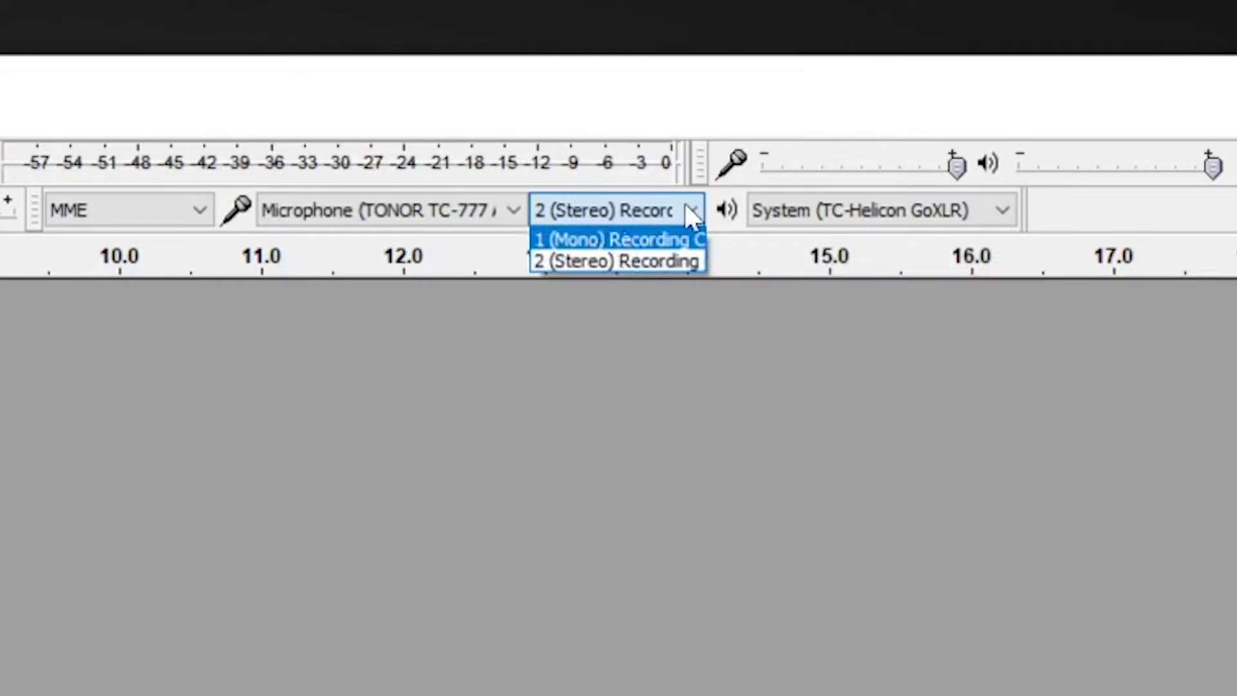
{"action": "left_click", "coordinate": [617, 242]}
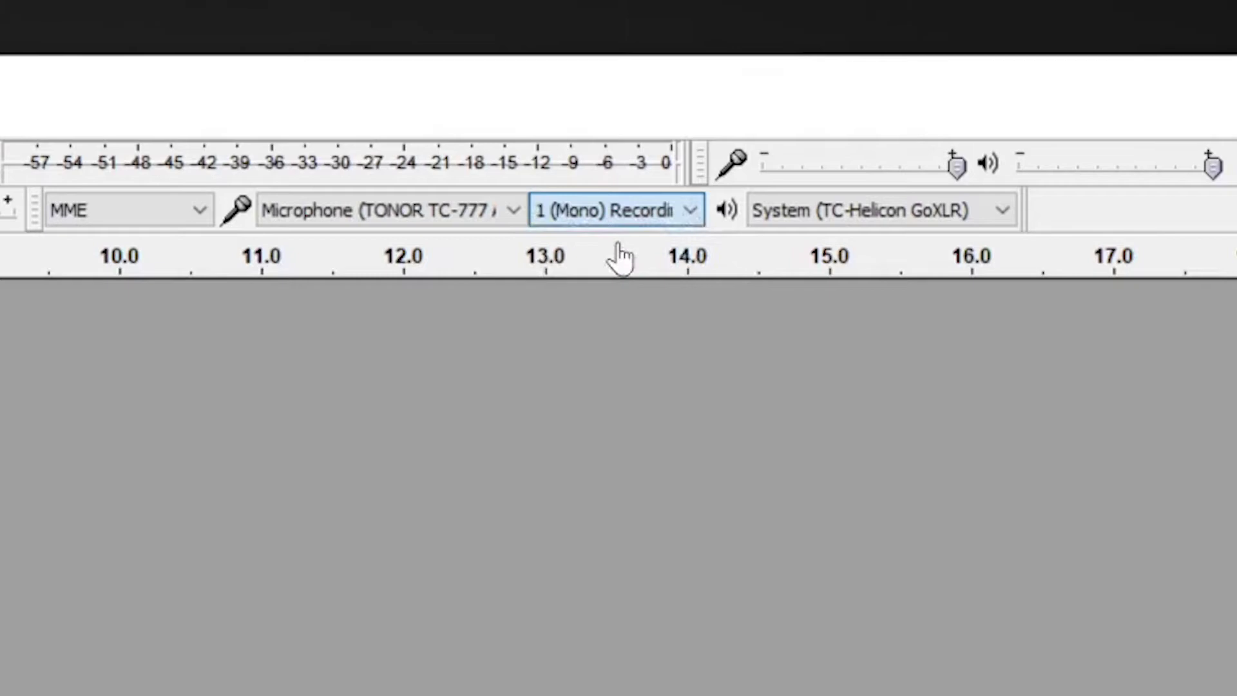
{"action": "left_click", "coordinate": [195, 126]}
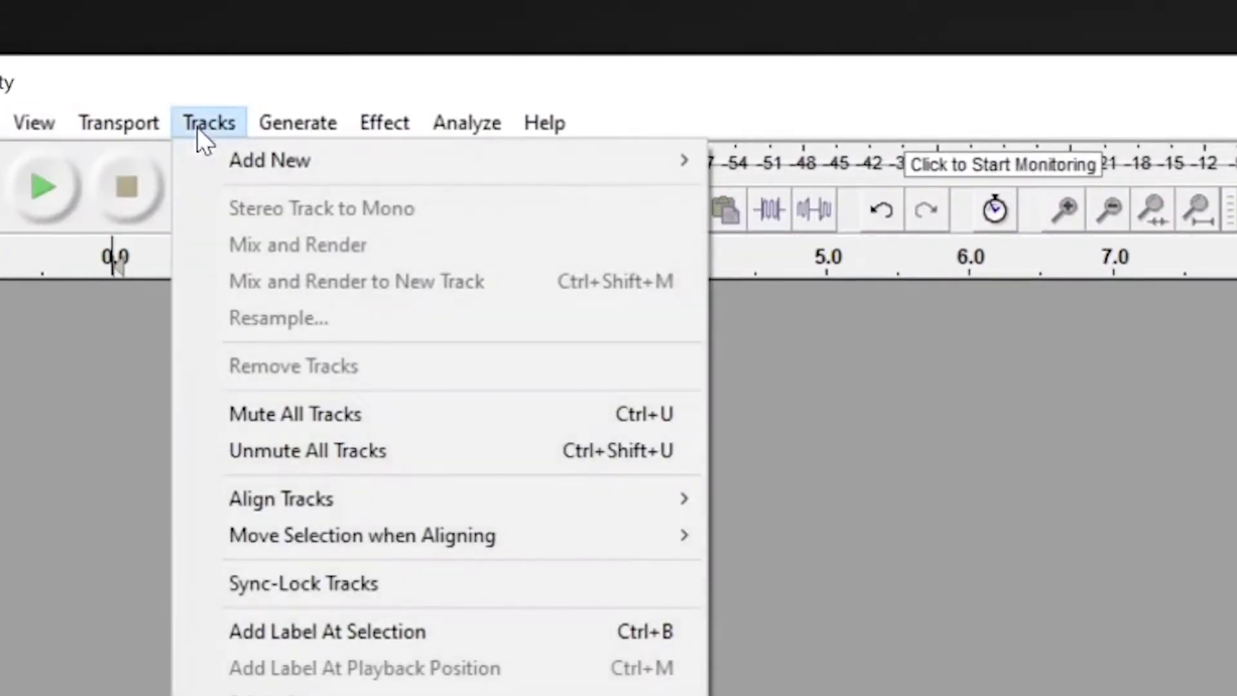
{"action": "mouse_move", "coordinate": [284, 162]}
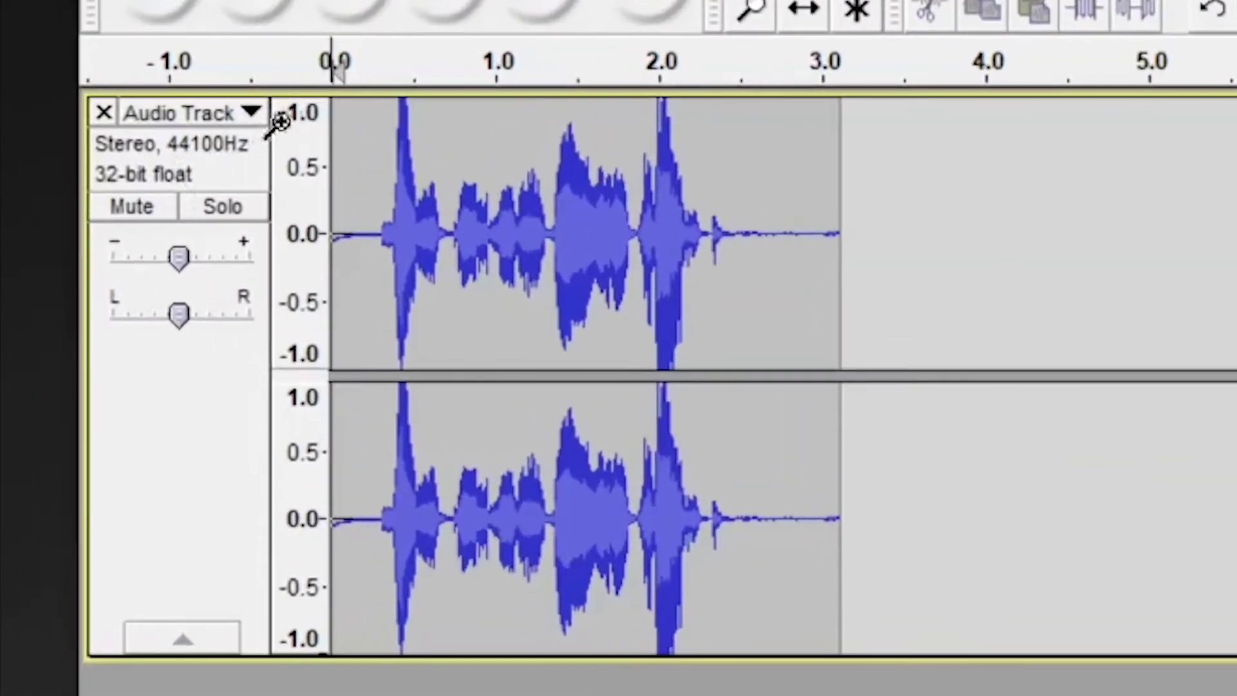
Try Split Stereo Track and undo it, then split the speech track with Split Stereo to Mono.
{"action": "left_click", "coordinate": [253, 115]}
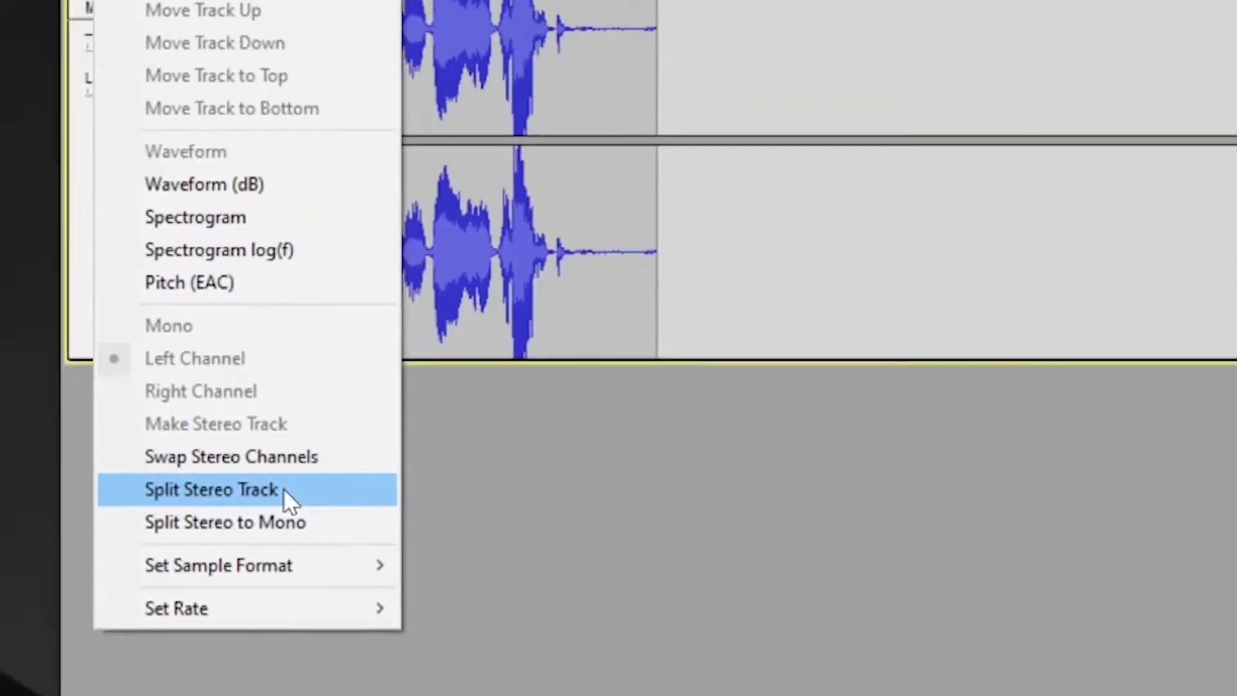
{"action": "left_click", "coordinate": [364, 376]}
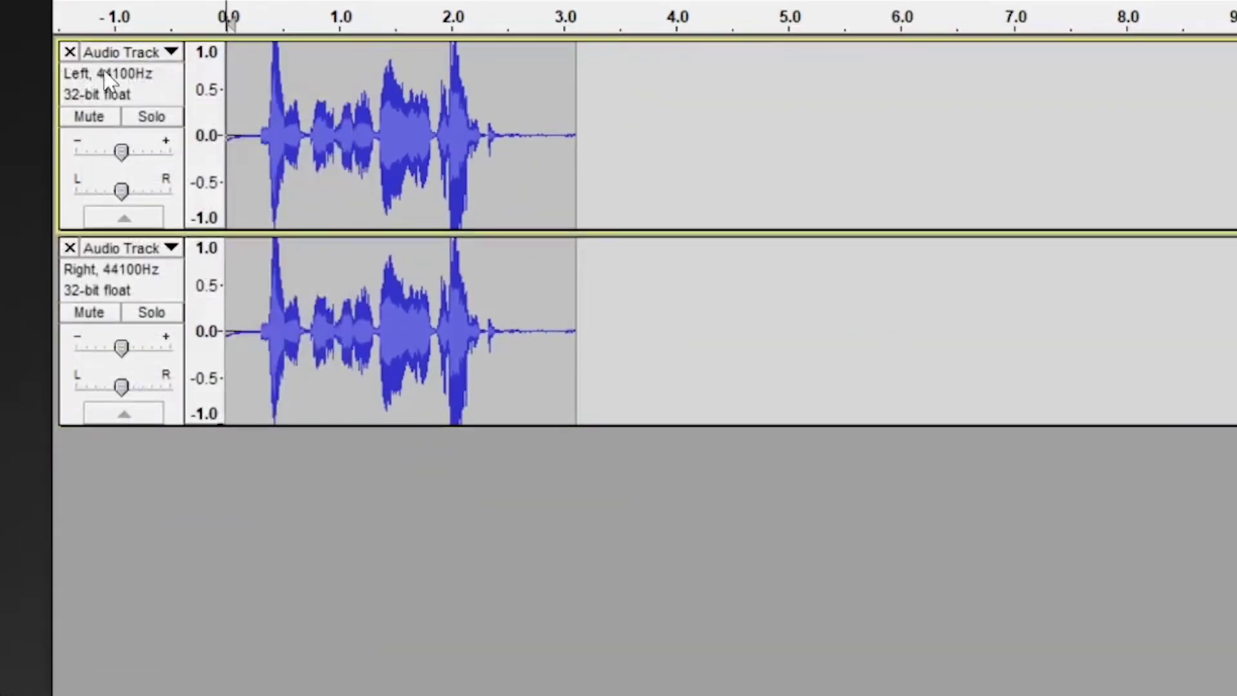
{"action": "key", "text": "ctrl+z"}
{"action": "left_click", "coordinate": [123, 52]}
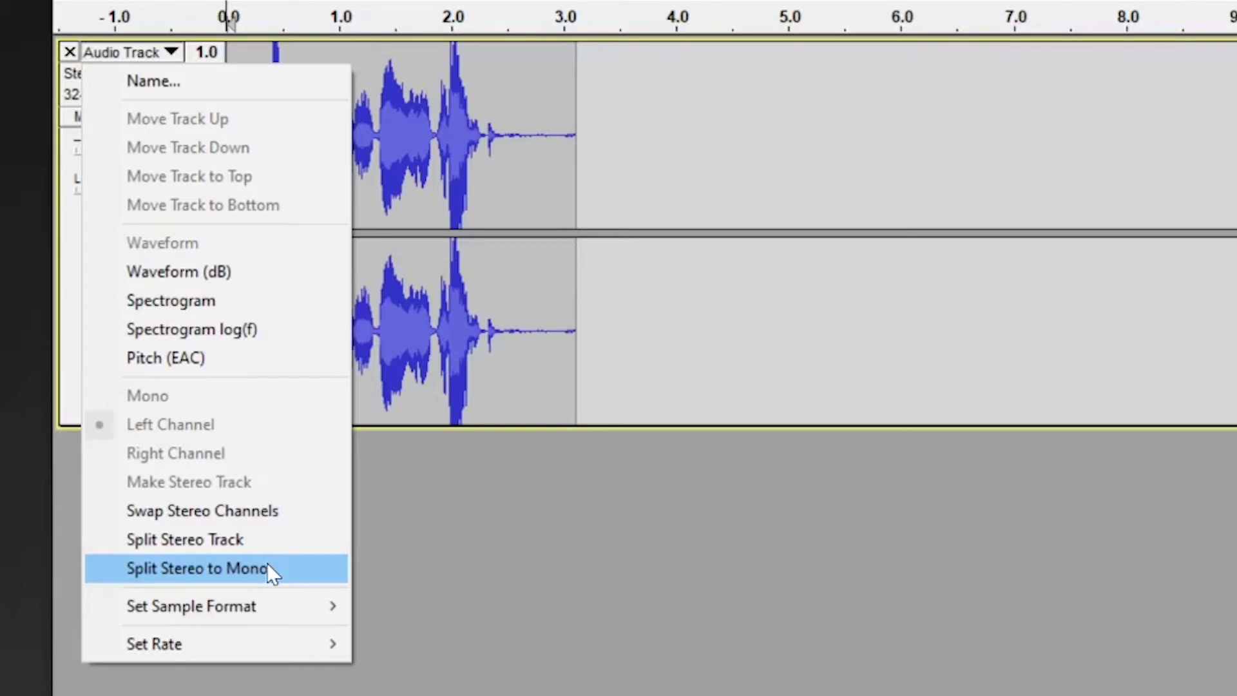
{"action": "left_click", "coordinate": [268, 566]}
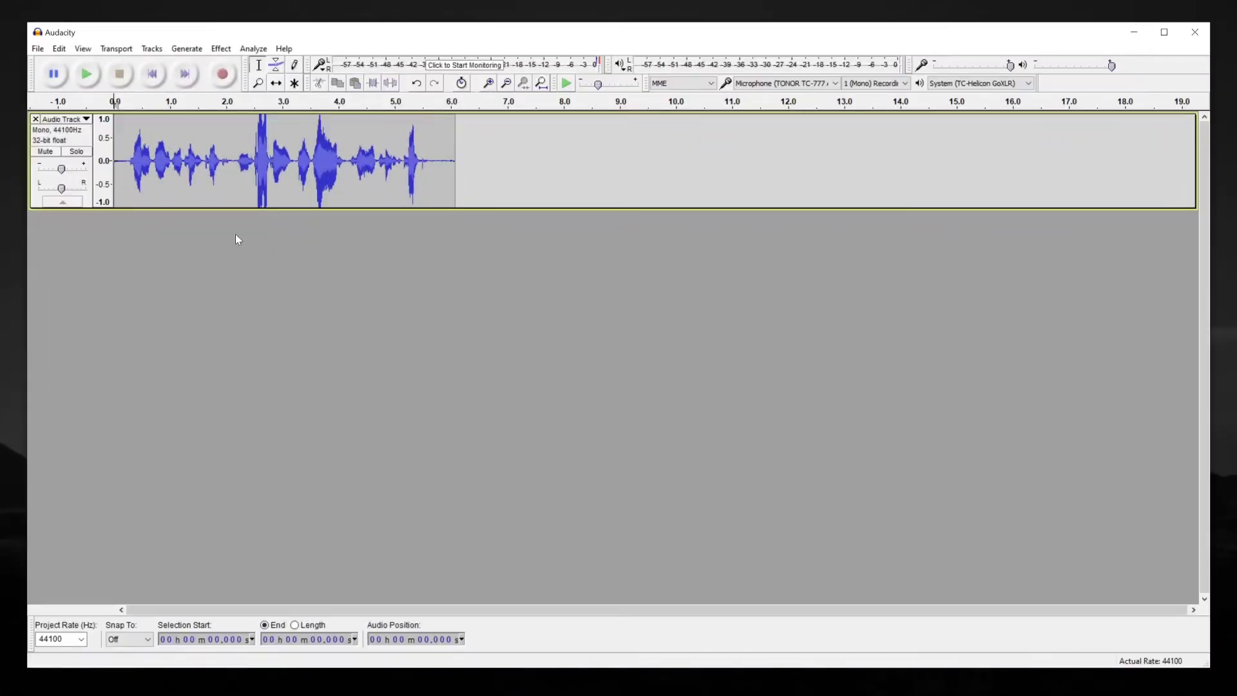
Delete the speech from 2.0 s to about 3.3 s in the mono voice track.
{"action": "left_click", "coordinate": [222, 161]}
{"action": "left_click_drag", "start_coordinate": [575, 440], "coordinate": [792, 438]}
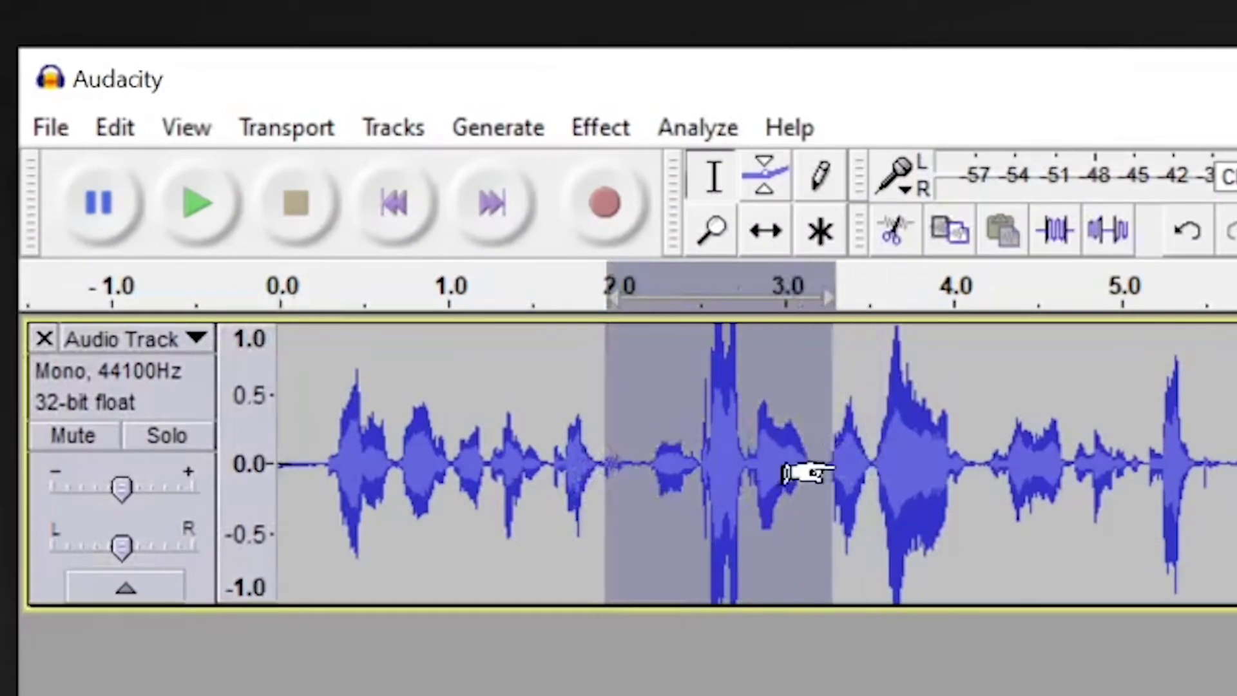
{"action": "key", "text": "Delete"}
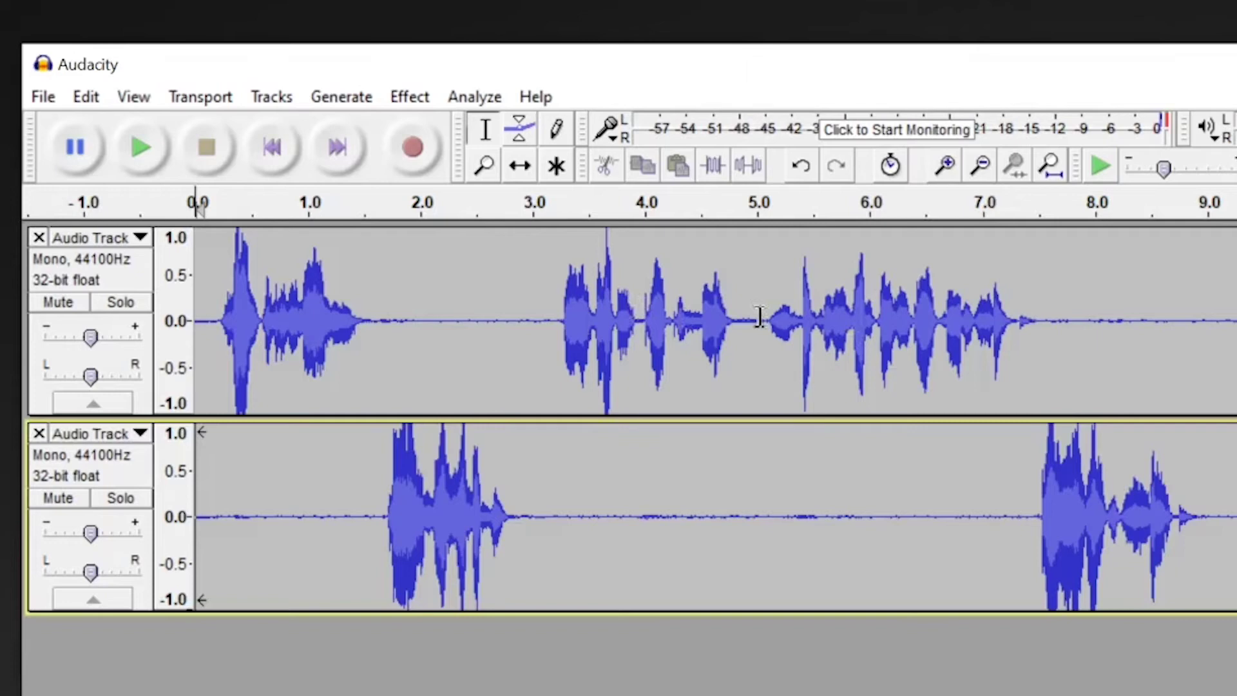
Delete about 5.0–7.4 s from both voice tracks and turn on Sync-Lock Tracks.
{"action": "left_click_drag", "start_coordinate": [759, 317], "coordinate": [1030, 516]}
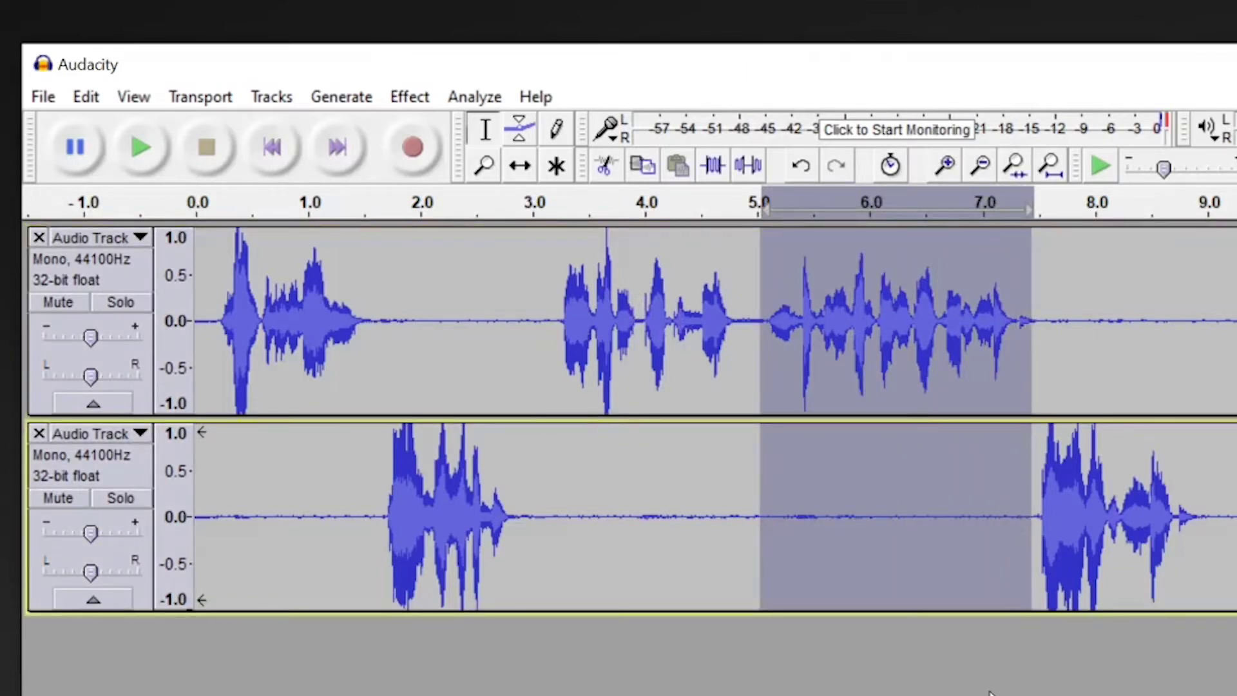
{"action": "key", "text": "Delete"}
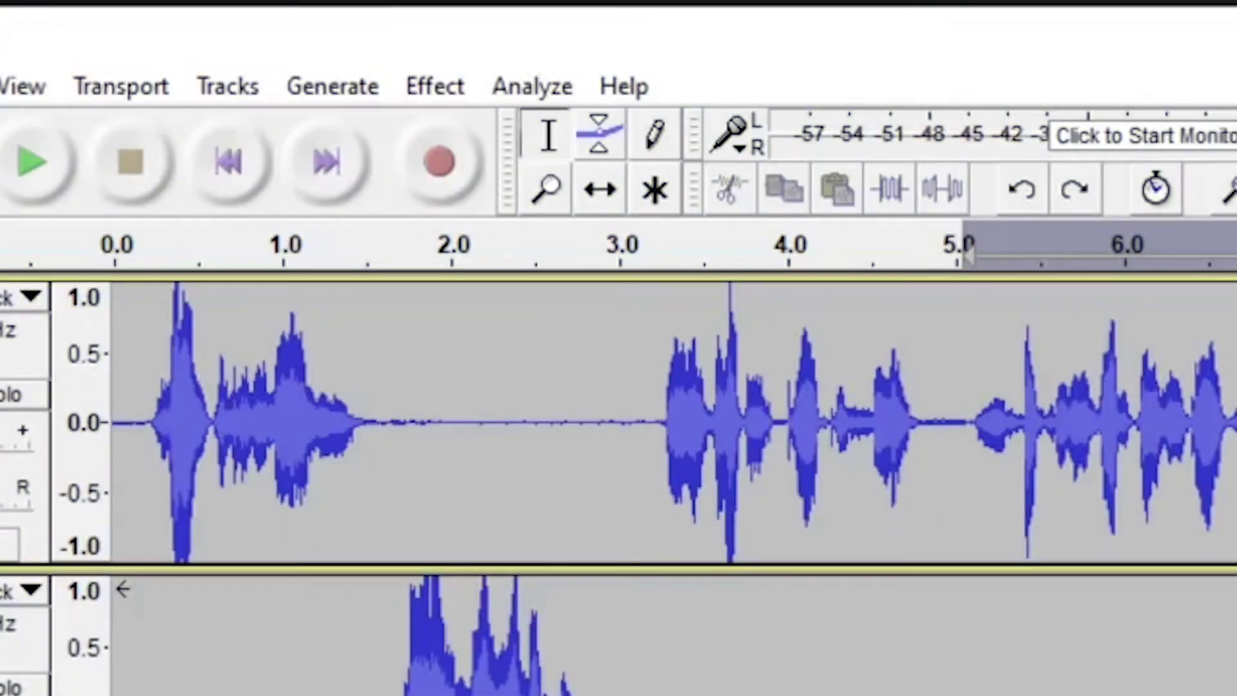
{"action": "left_click", "coordinate": [222, 87]}
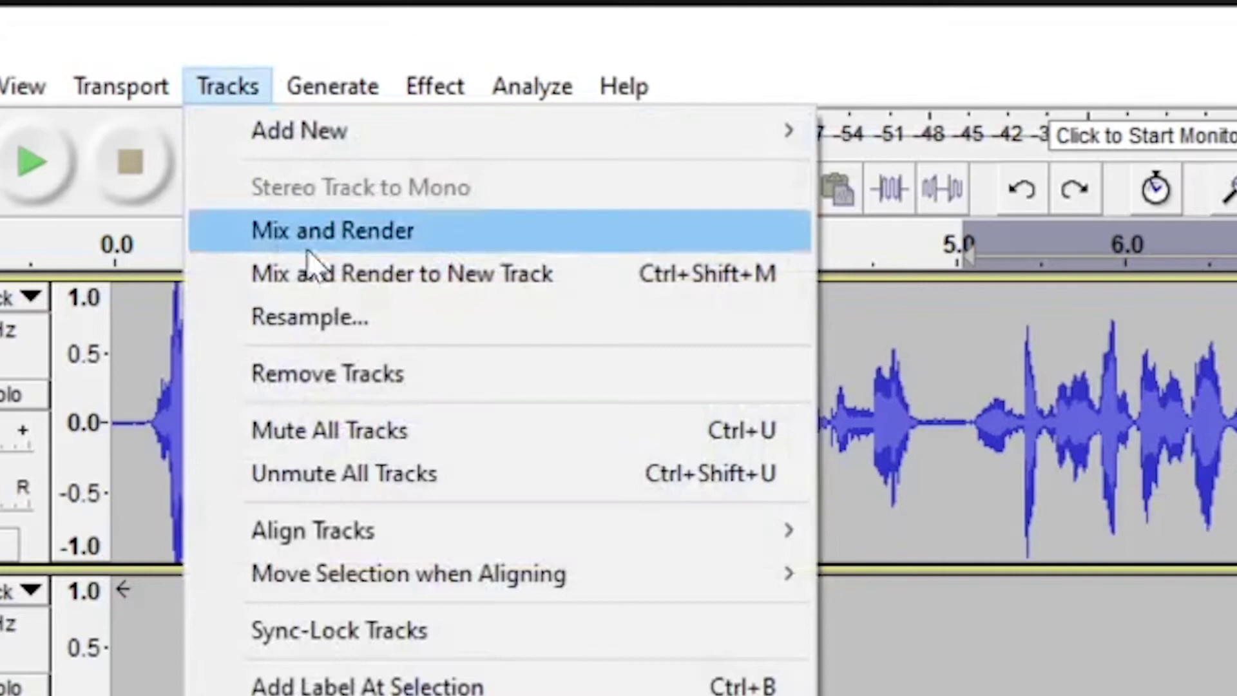
{"action": "left_click", "coordinate": [439, 636]}
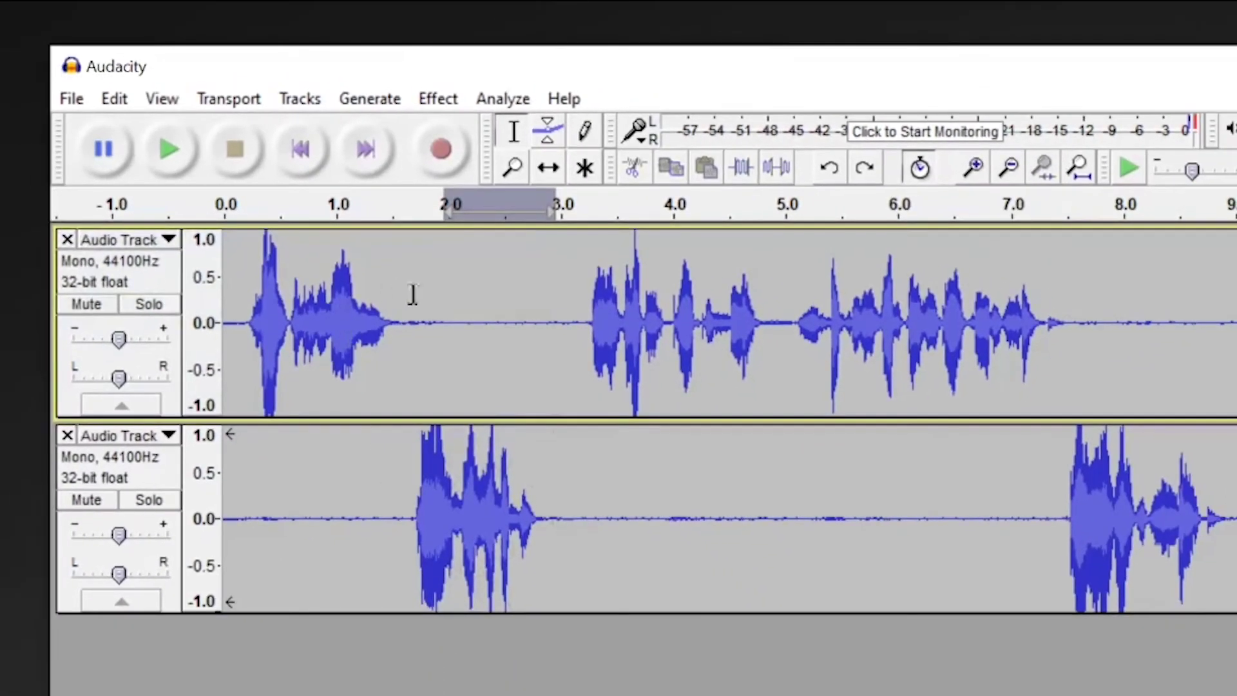
Select the 1.695–5.016 s stretch in track 1 and delete it from both tracks.
{"action": "left_click", "coordinate": [404, 381]}
{"action": "left_click_drag", "start_coordinate": [417, 296], "coordinate": [785, 309]}
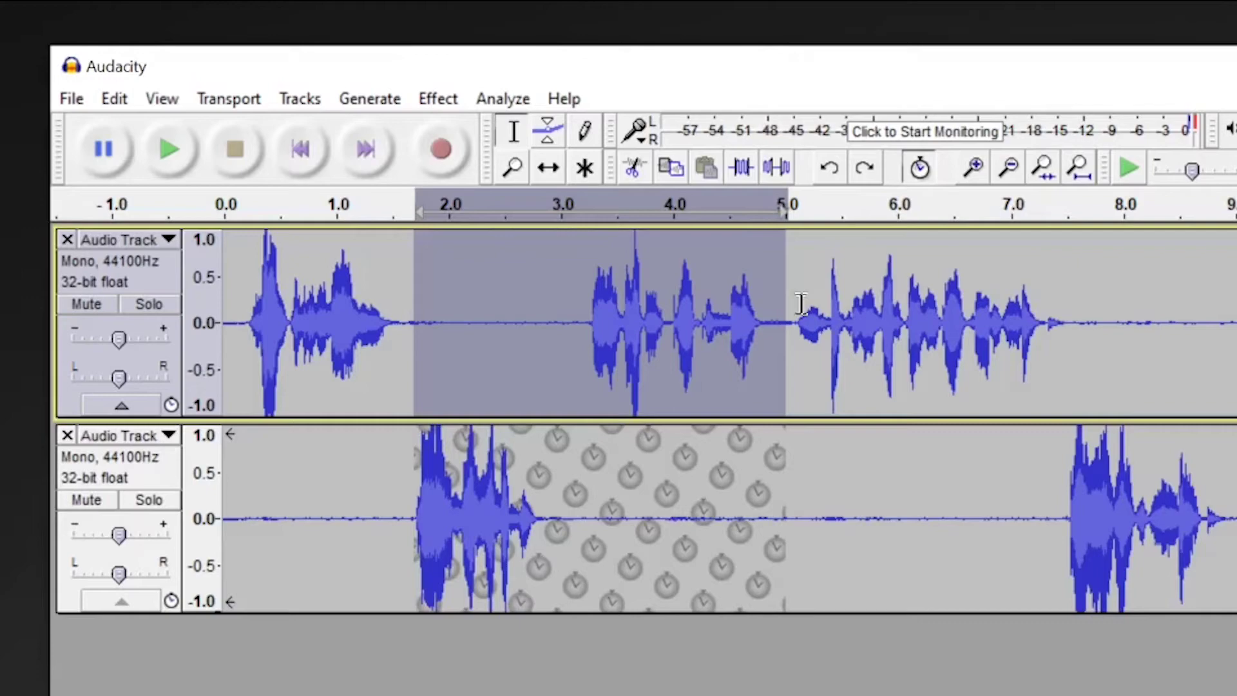
{"action": "left_click", "coordinate": [436, 100]}
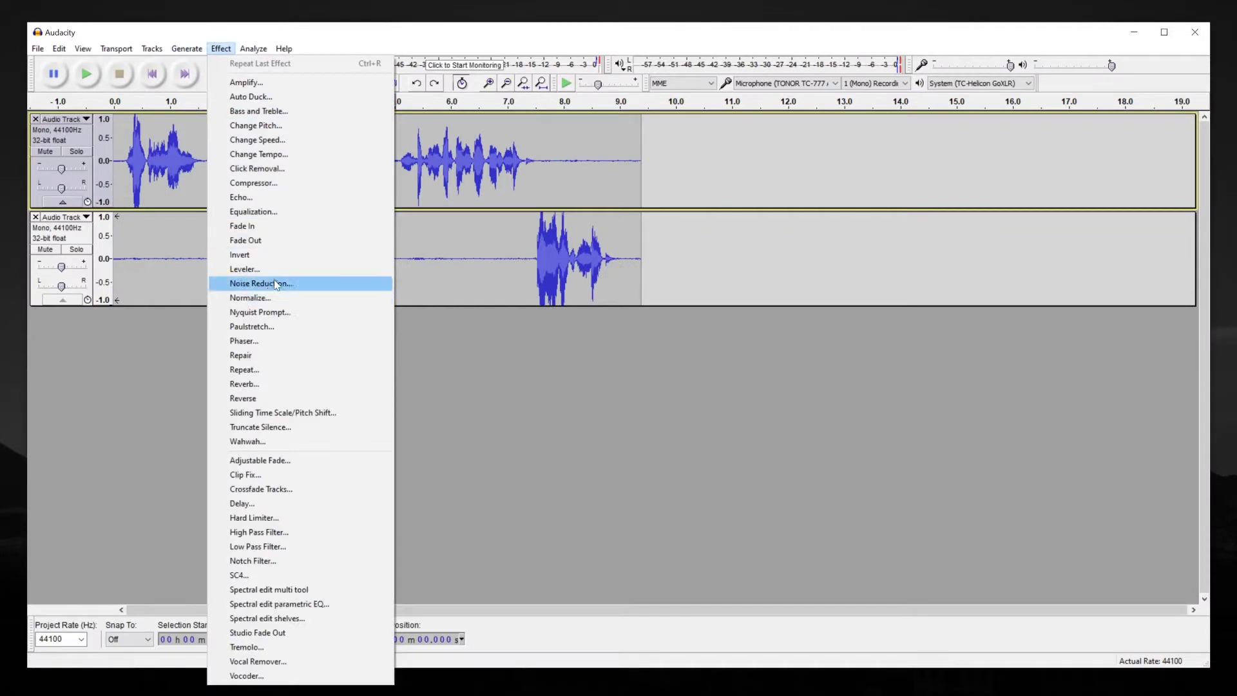
{"action": "left_click", "coordinate": [260, 311]}
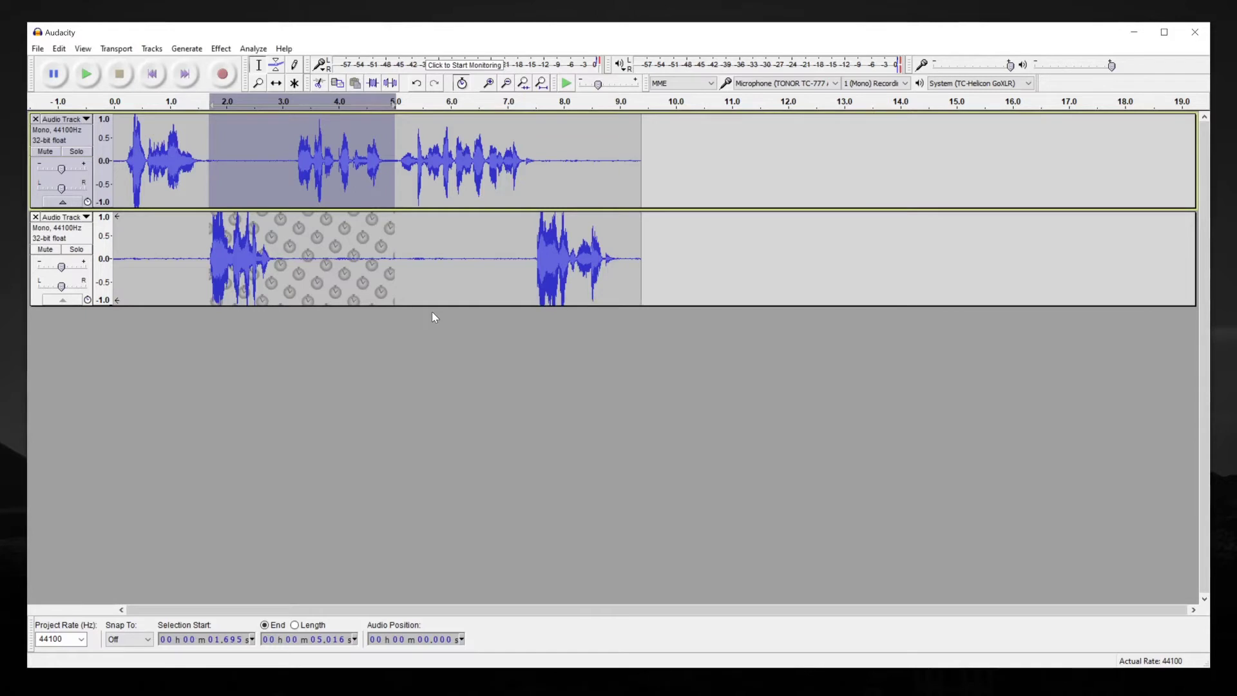
{"action": "key", "text": "Delete"}
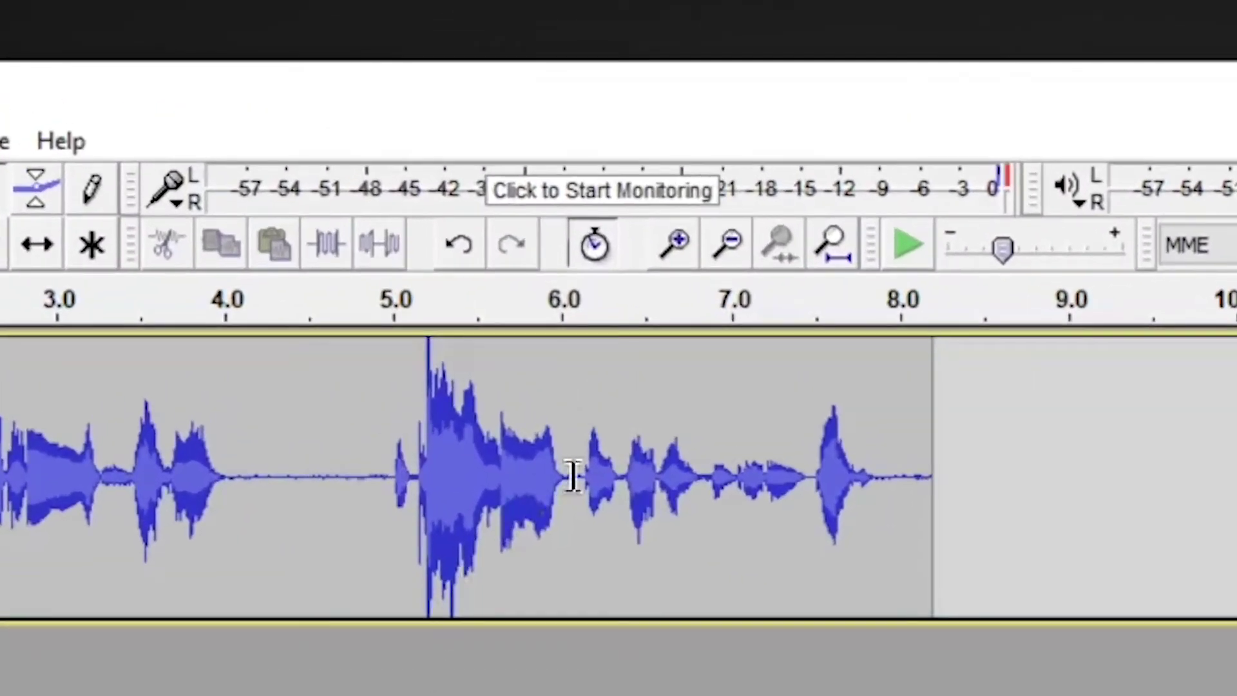
Generate 30 seconds of silence at about 6.05 s, after the voice recording ends.
{"action": "left_click", "coordinate": [456, 162]}
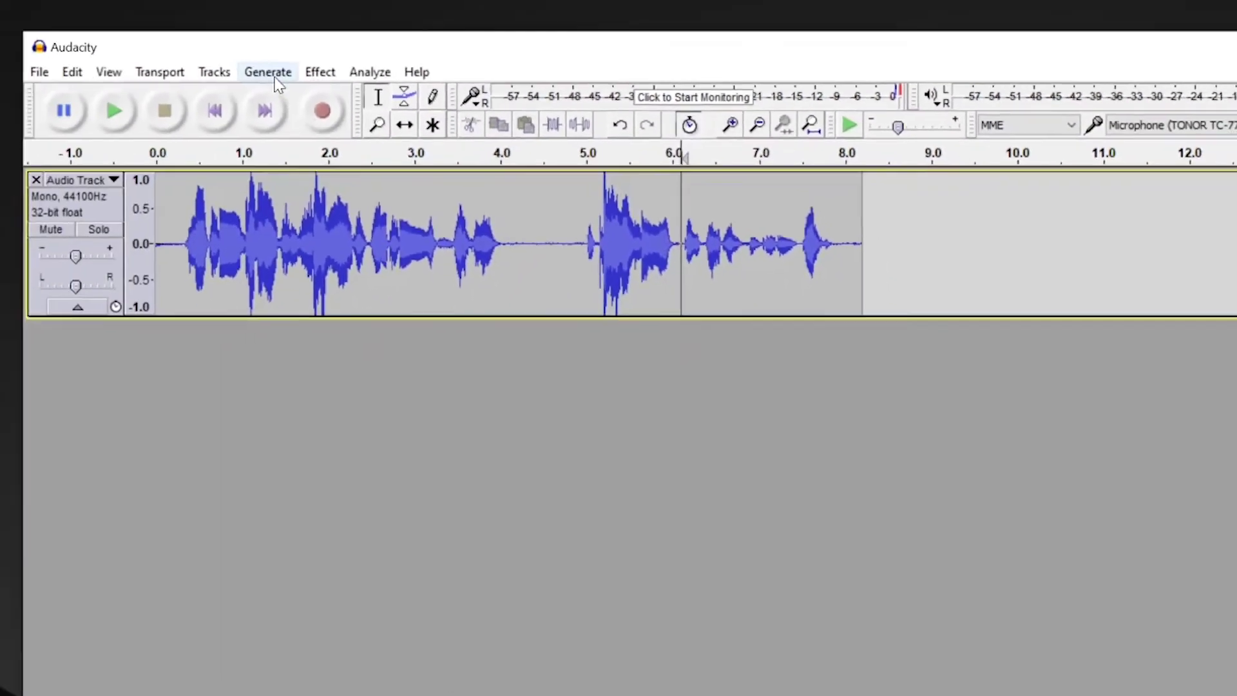
{"action": "left_click", "coordinate": [283, 72]}
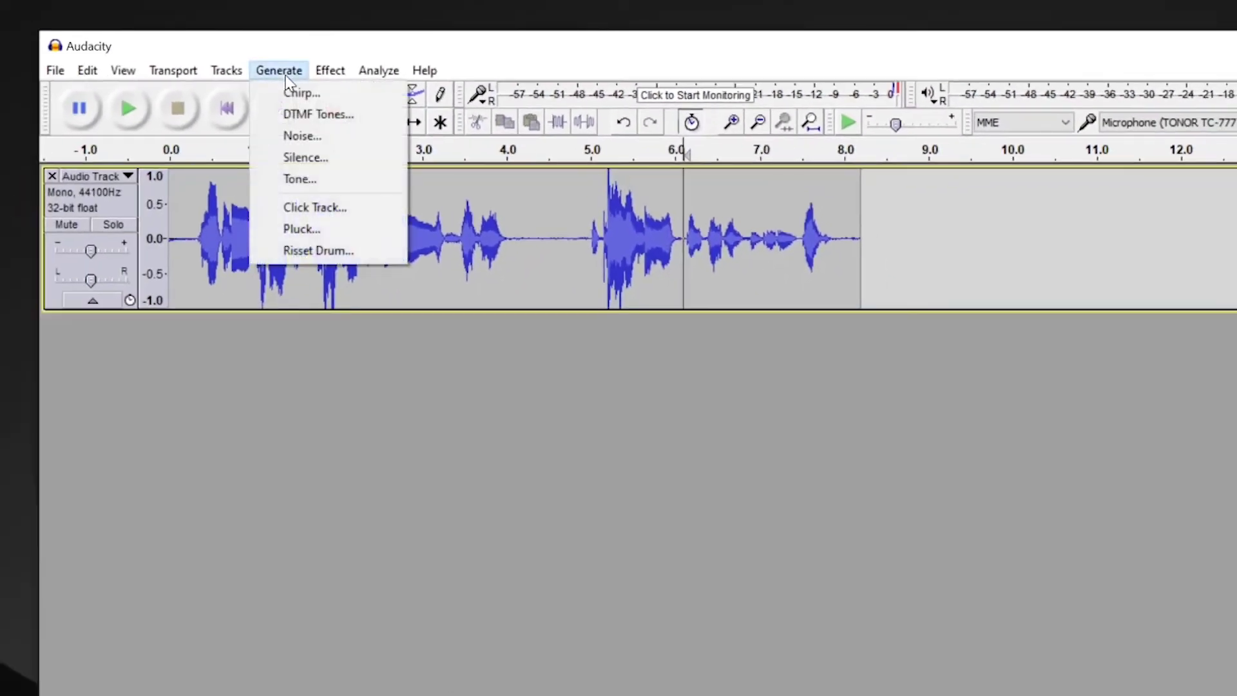
{"action": "left_click", "coordinate": [321, 156]}
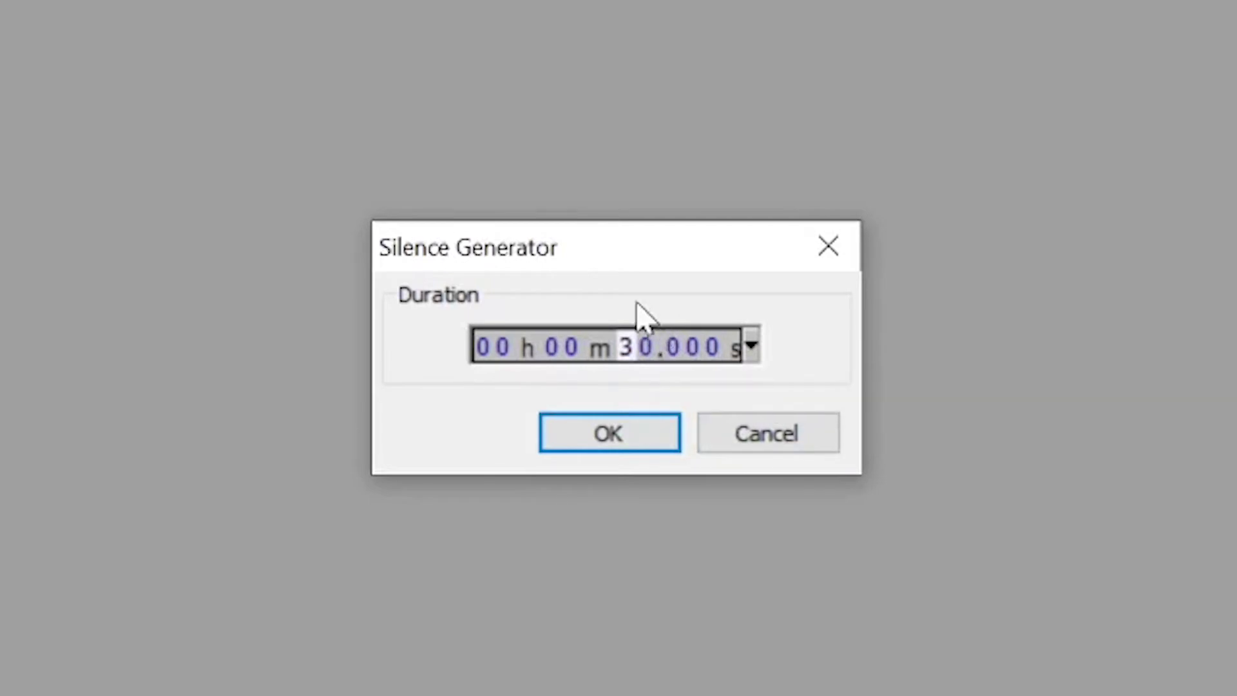
{"action": "left_click", "coordinate": [608, 420]}
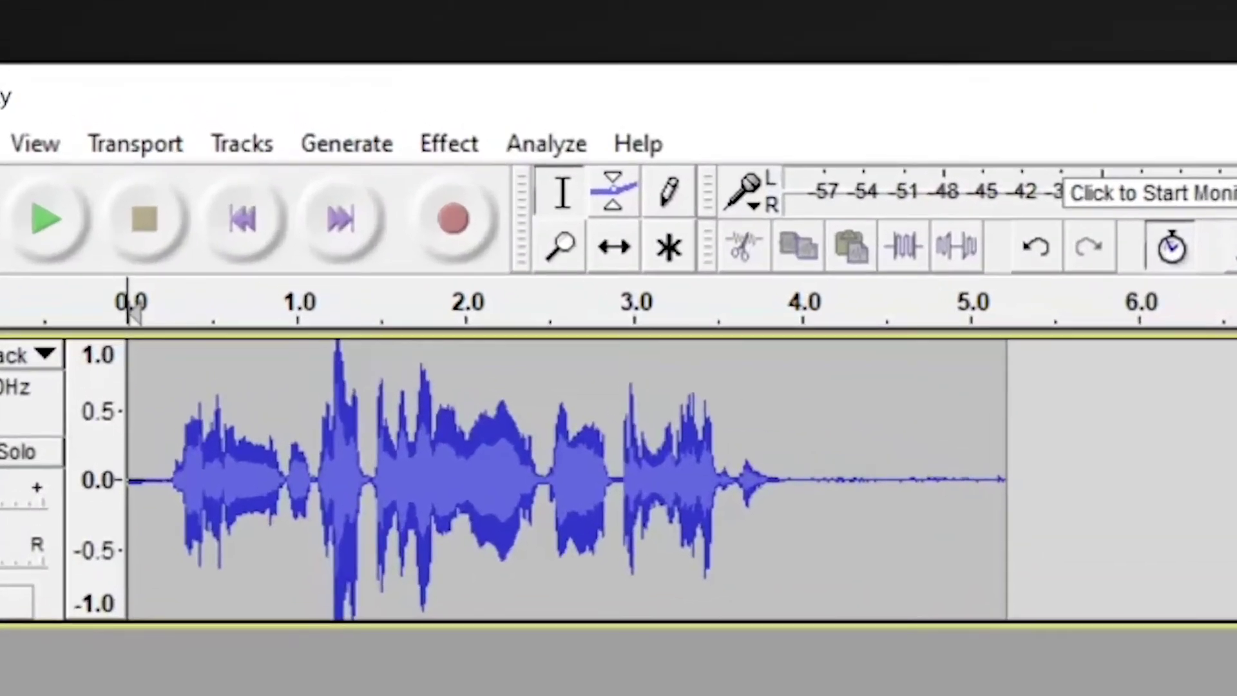
With the Time Shift tool, align track 2's clip with track 1's opening spikes and play both.
{"action": "key", "text": "F5"}
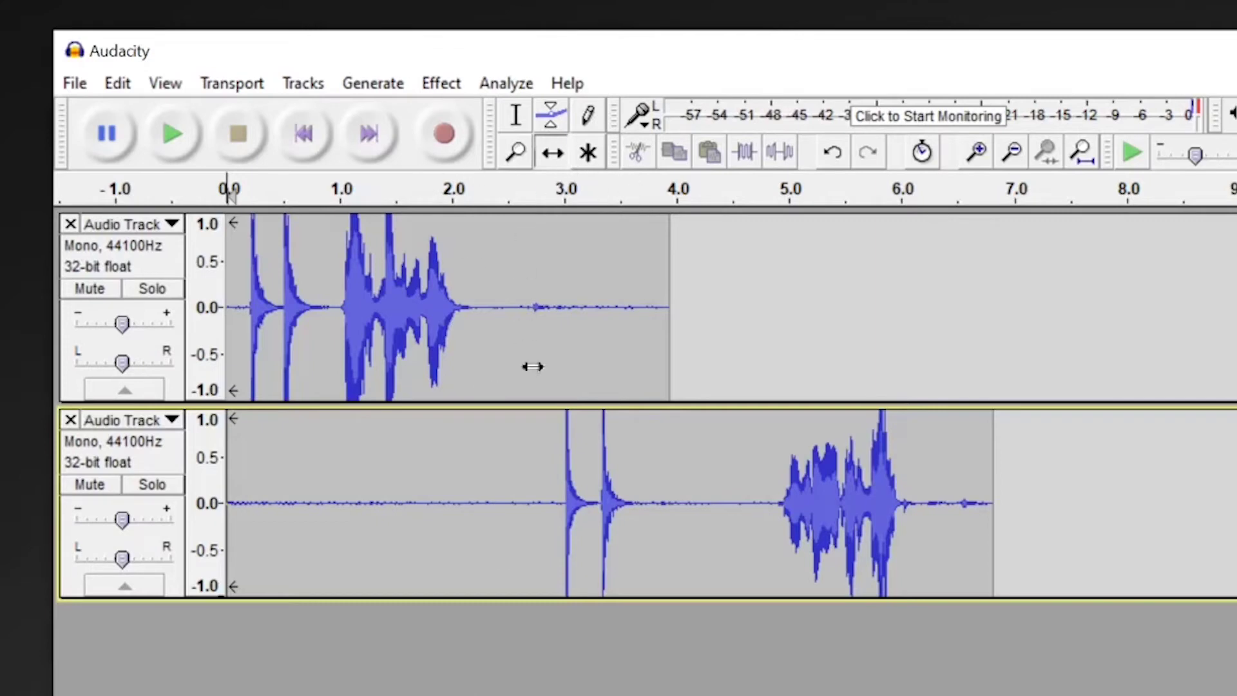
{"action": "left_click_drag", "start_coordinate": [662, 521], "coordinate": [343, 516]}
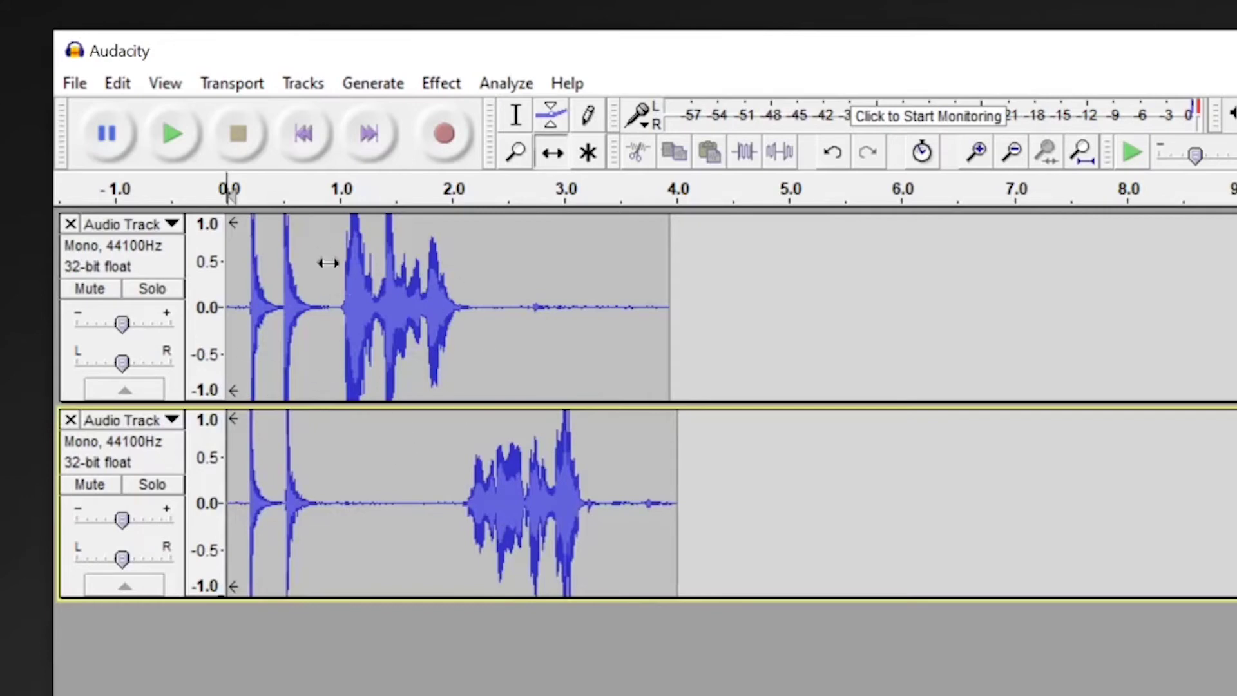
{"action": "left_click", "coordinate": [186, 142]}
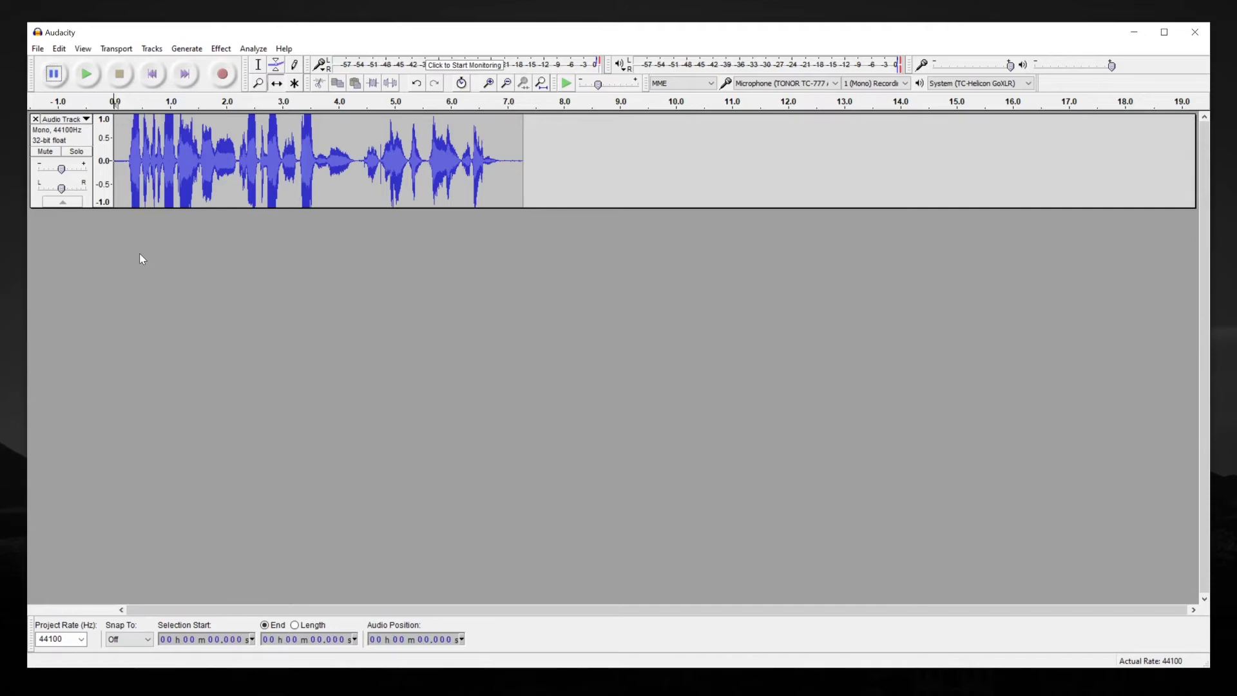
Import the Rock_Intro music as a stereo track and slide the voice clip slightly later.
{"action": "left_click", "coordinate": [38, 48]}
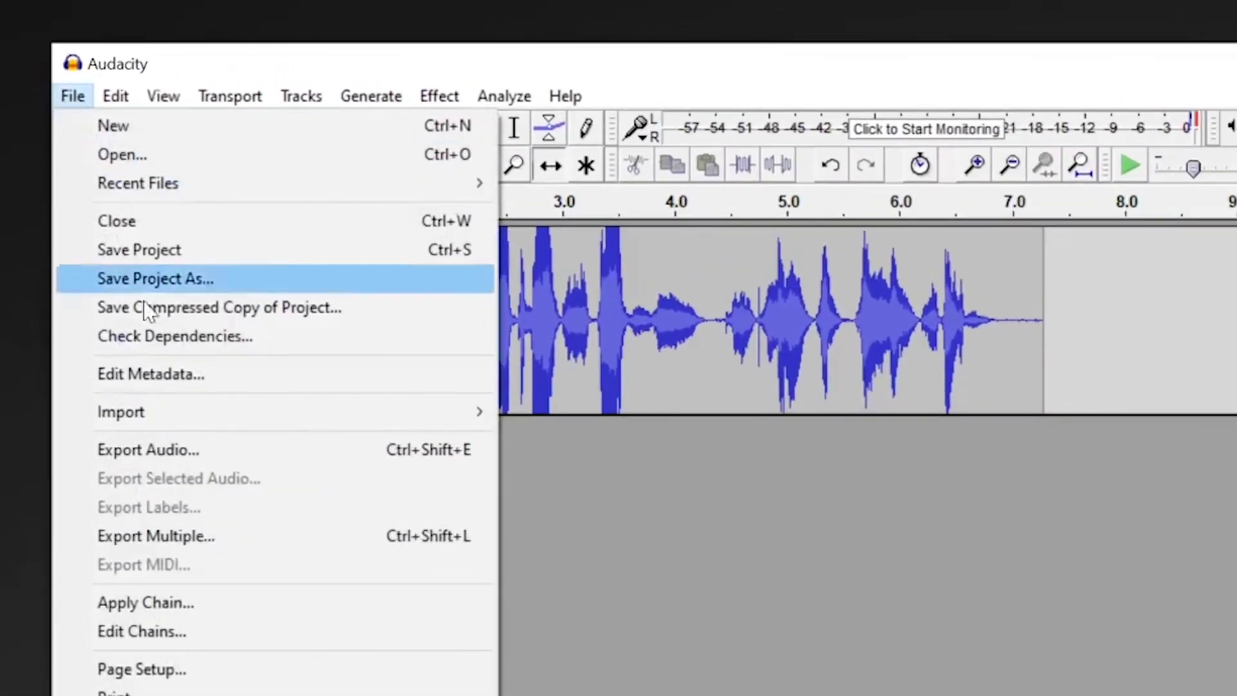
{"action": "mouse_move", "coordinate": [154, 418]}
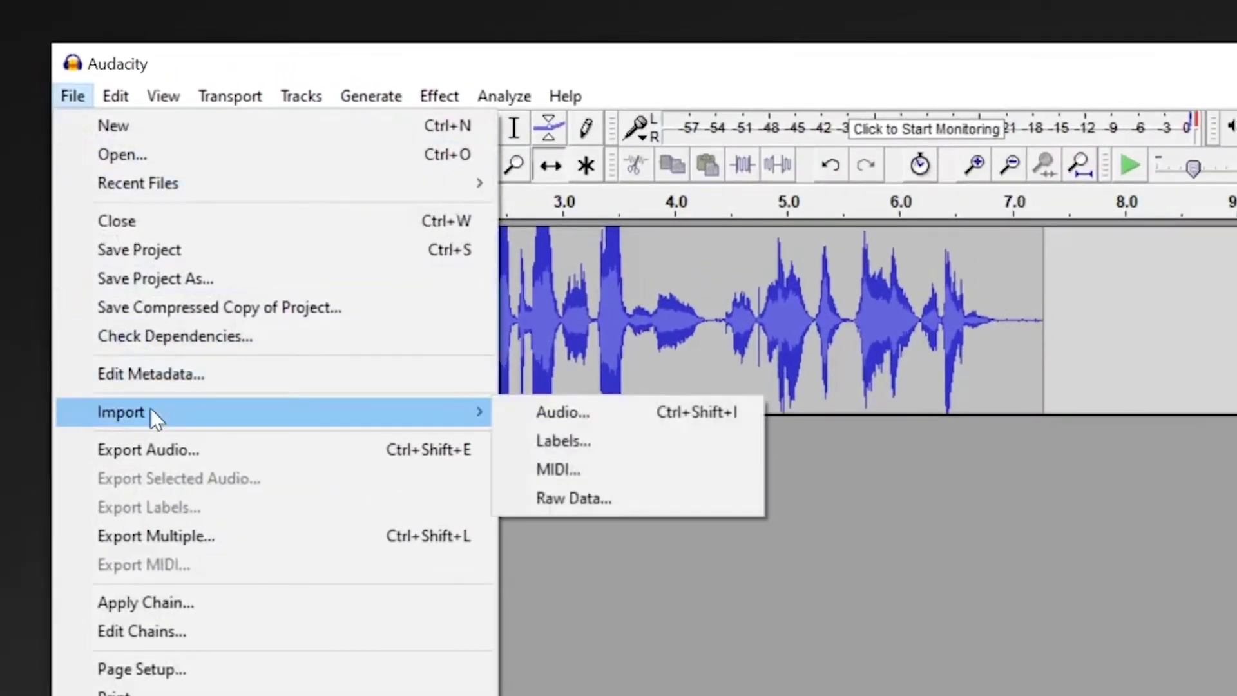
{"action": "key", "text": "Escape"}
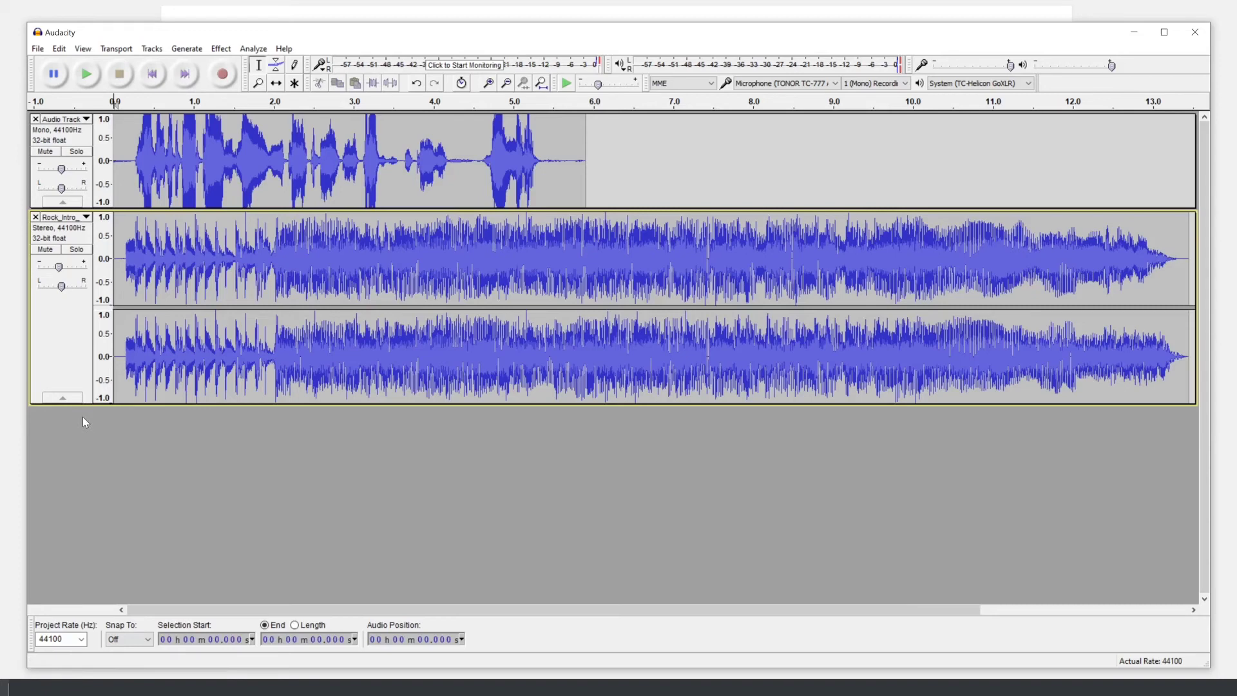
{"action": "left_click", "coordinate": [276, 84]}
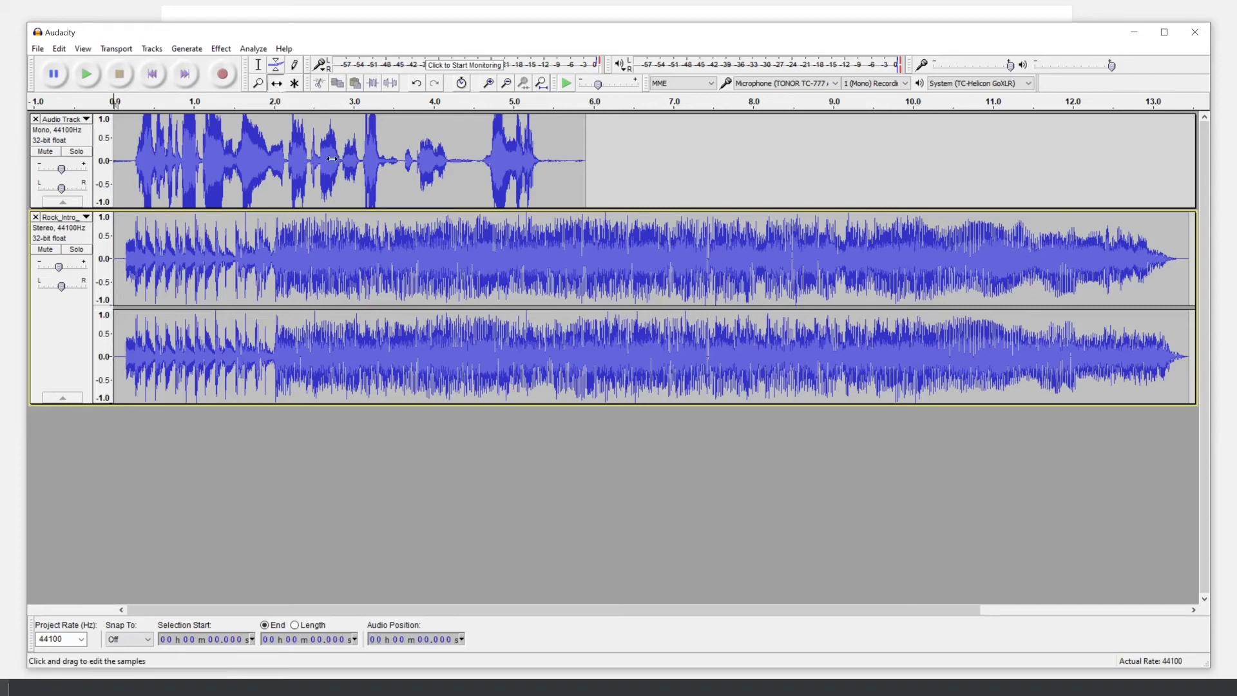
{"action": "left_click_drag", "start_coordinate": [363, 155], "coordinate": [1153, 161]}
Select the whole Rock_Intro music clip and apply Fade Out.
{"action": "left_click", "coordinate": [144, 223]}
{"action": "scroll", "coordinate": [144, 223], "scroll_direction": "right", "scroll_amount": 5}
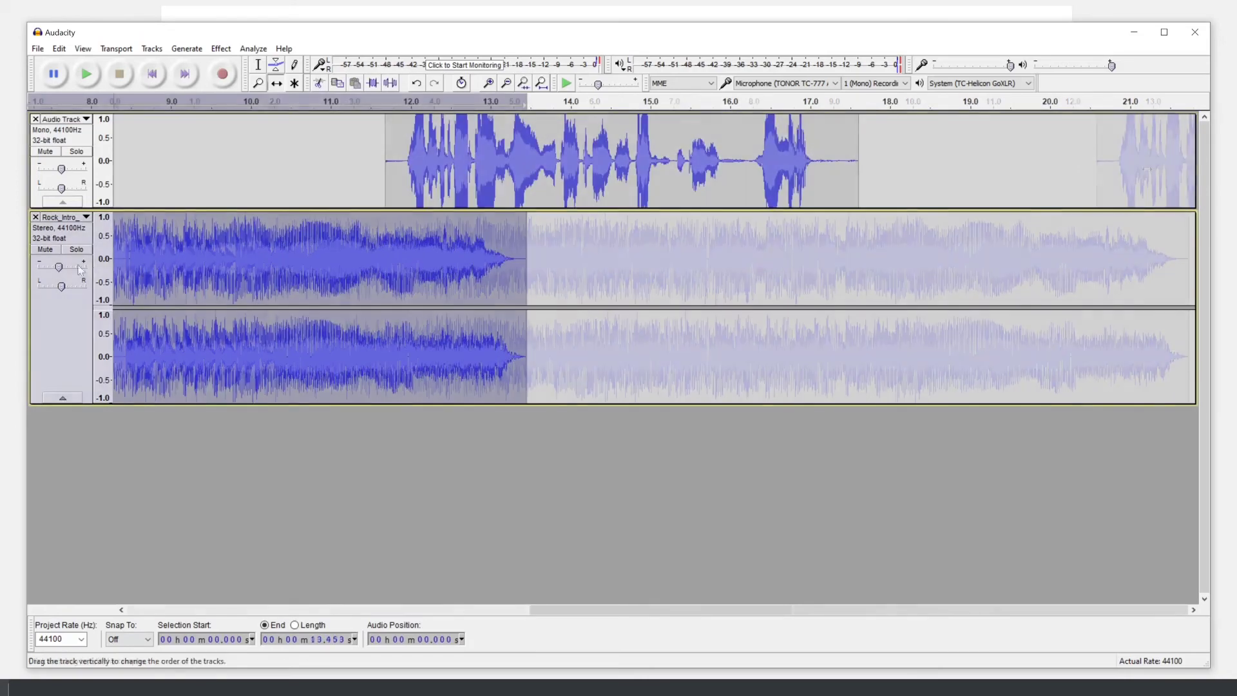
{"action": "left_click", "coordinate": [225, 50]}
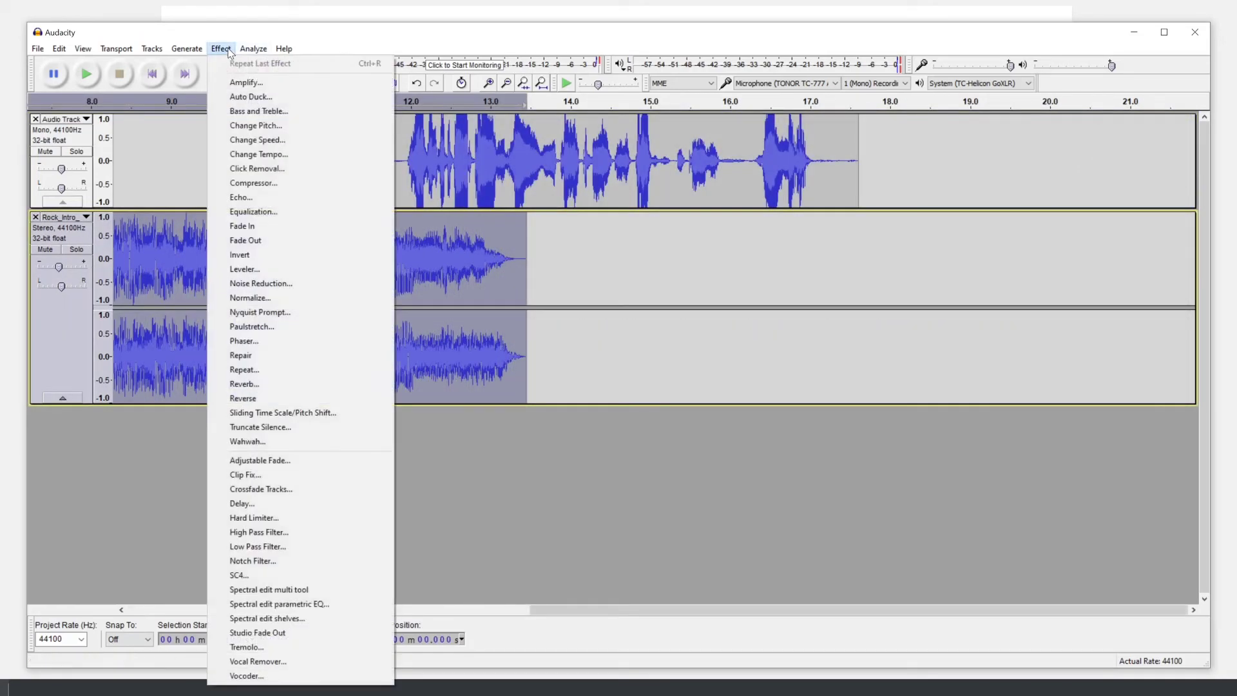
{"action": "left_click", "coordinate": [263, 248]}
Move the voice clip earlier to near 4.8 s, play and stop the mix, then undo the changes.
{"action": "scroll", "coordinate": [539, 155], "scroll_direction": "left", "scroll_amount": 5}
{"action": "left_click", "coordinate": [396, 155]}
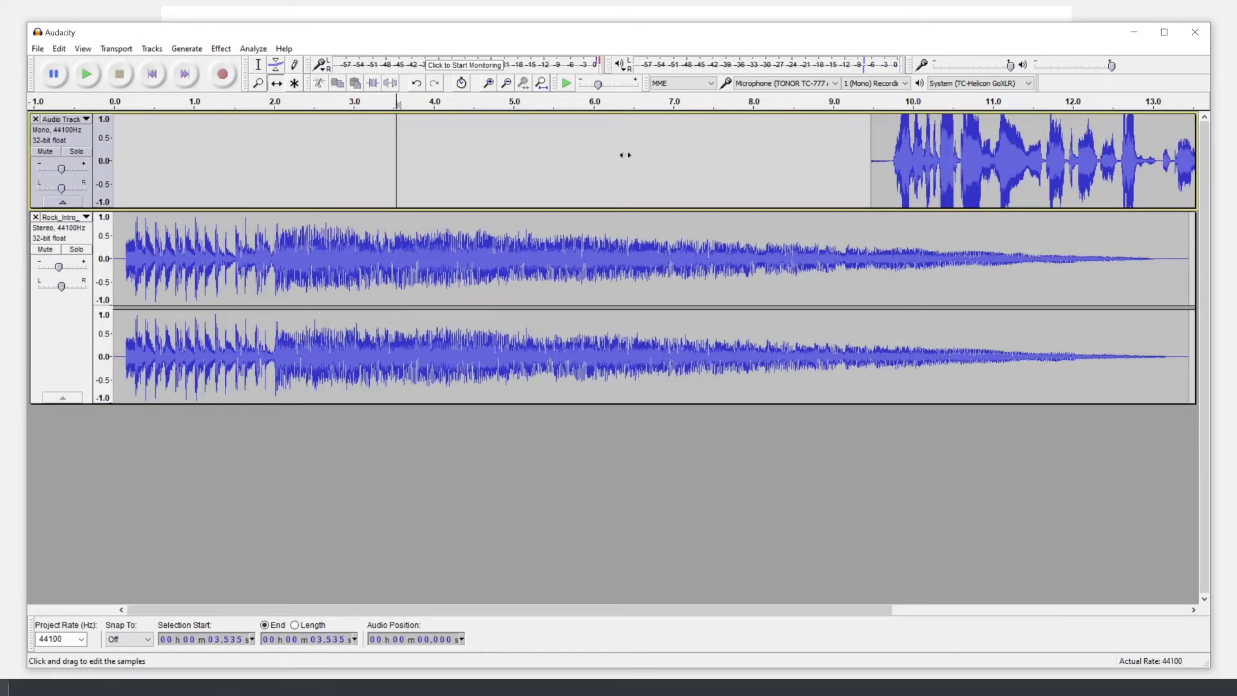
{"action": "left_click_drag", "start_coordinate": [933, 161], "coordinate": [578, 168]}
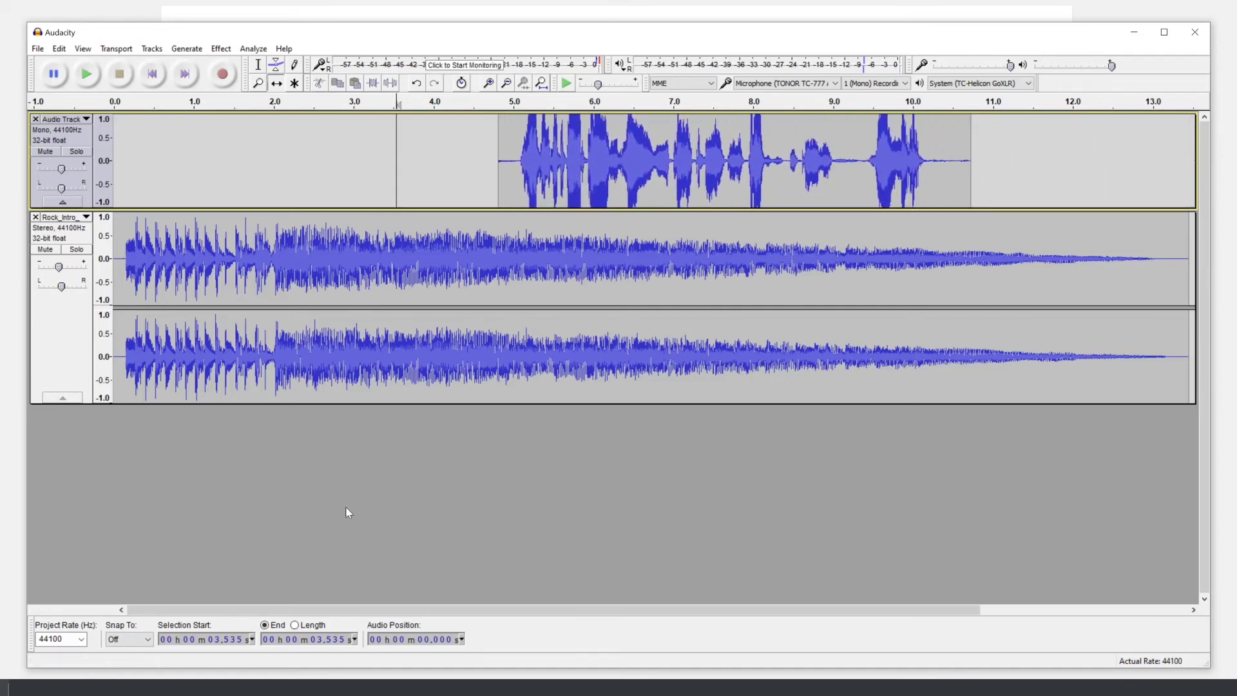
{"action": "key", "text": "space"}
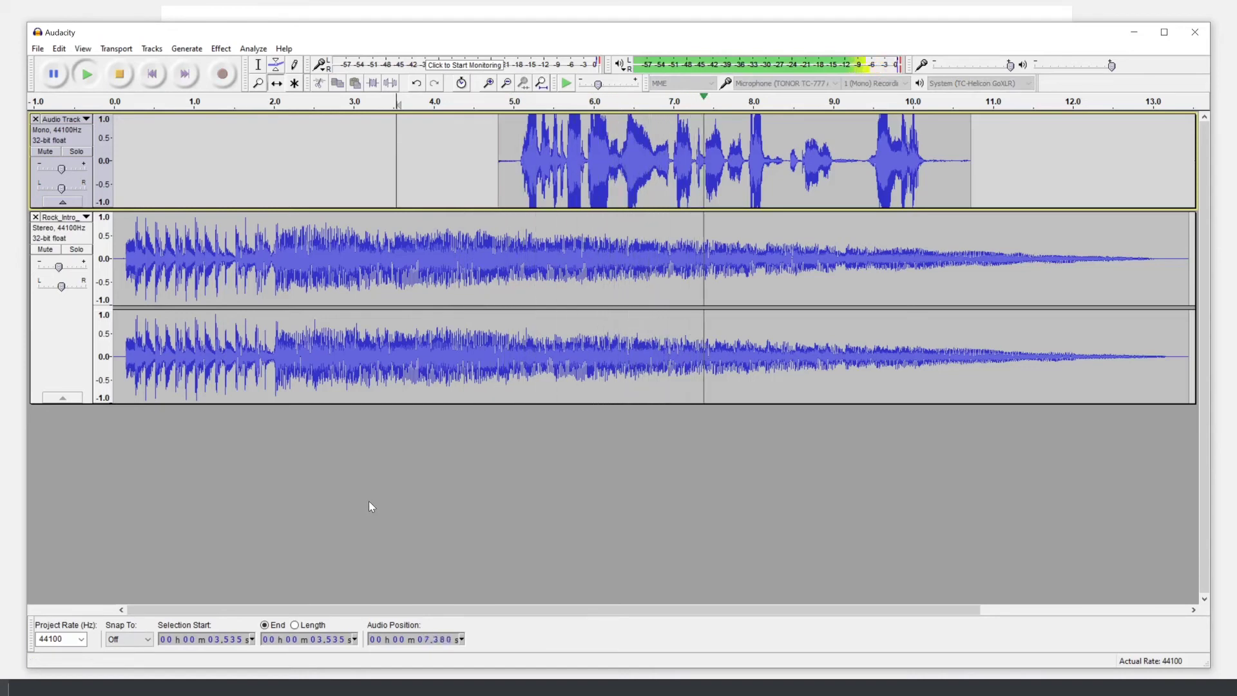
{"action": "key", "text": "space"}
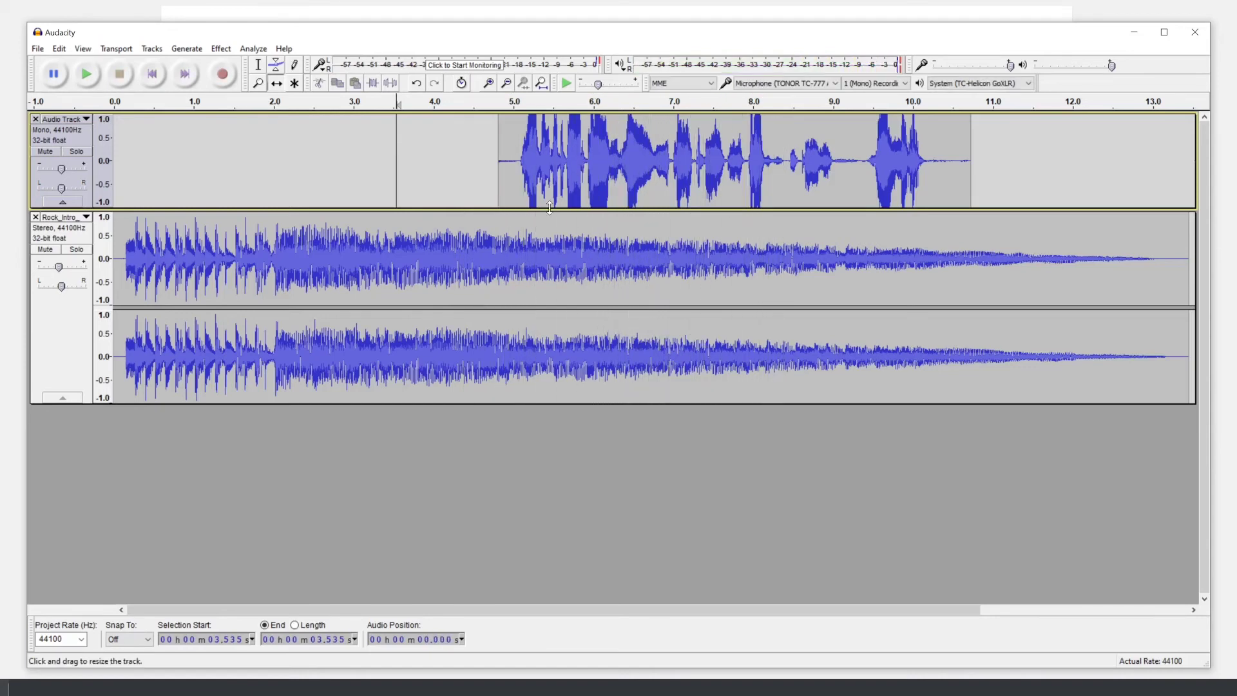
{"action": "key", "text": "ctrl+z"}
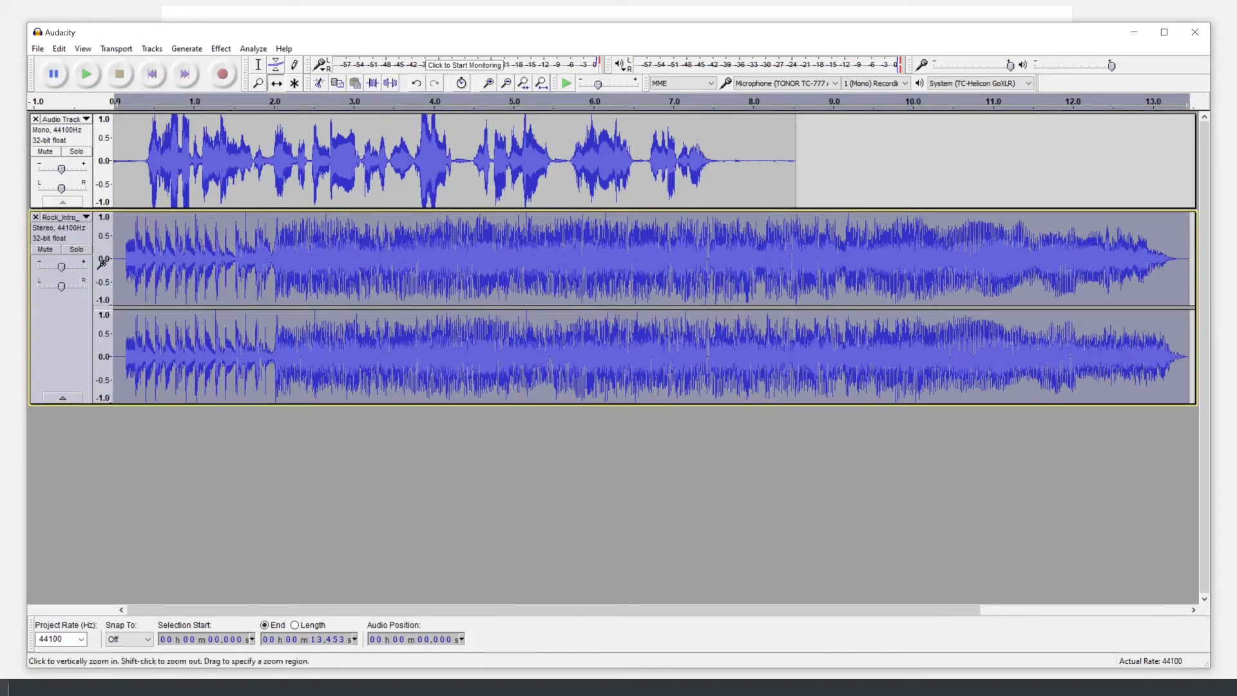
Apply Fade In to the Rock_Intro music, nudge its clip slightly later, and play the mix.
{"action": "left_click", "coordinate": [221, 49]}
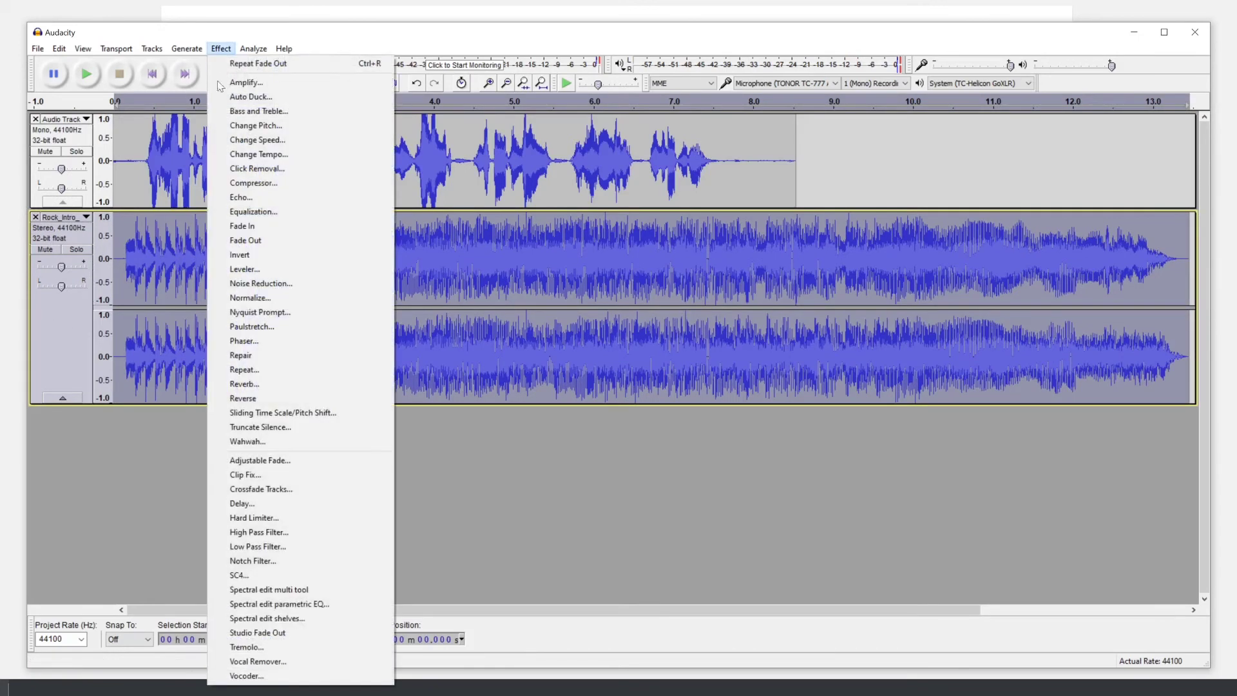
{"action": "left_click", "coordinate": [281, 227]}
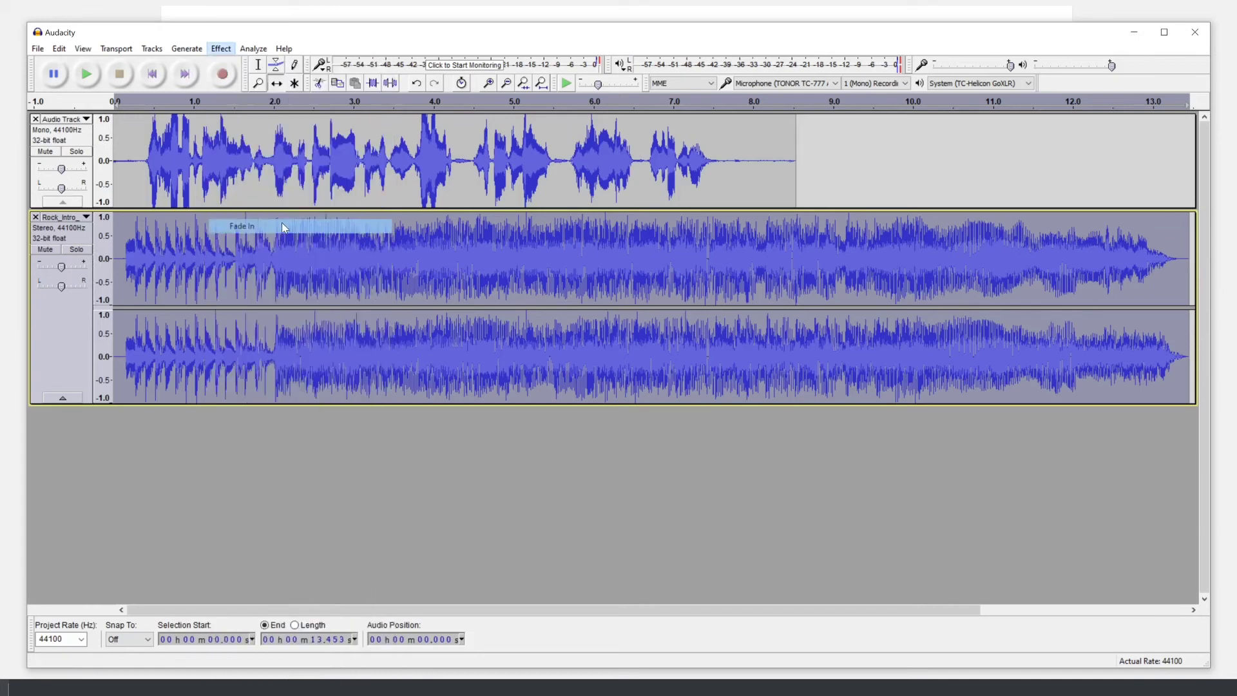
{"action": "mouse_move", "coordinate": [454, 263]}
{"action": "left_mouse_down"}
{"action": "mouse_move", "coordinate": [516, 260]}
{"action": "mouse_move", "coordinate": [454, 261]}
{"action": "left_mouse_up"}
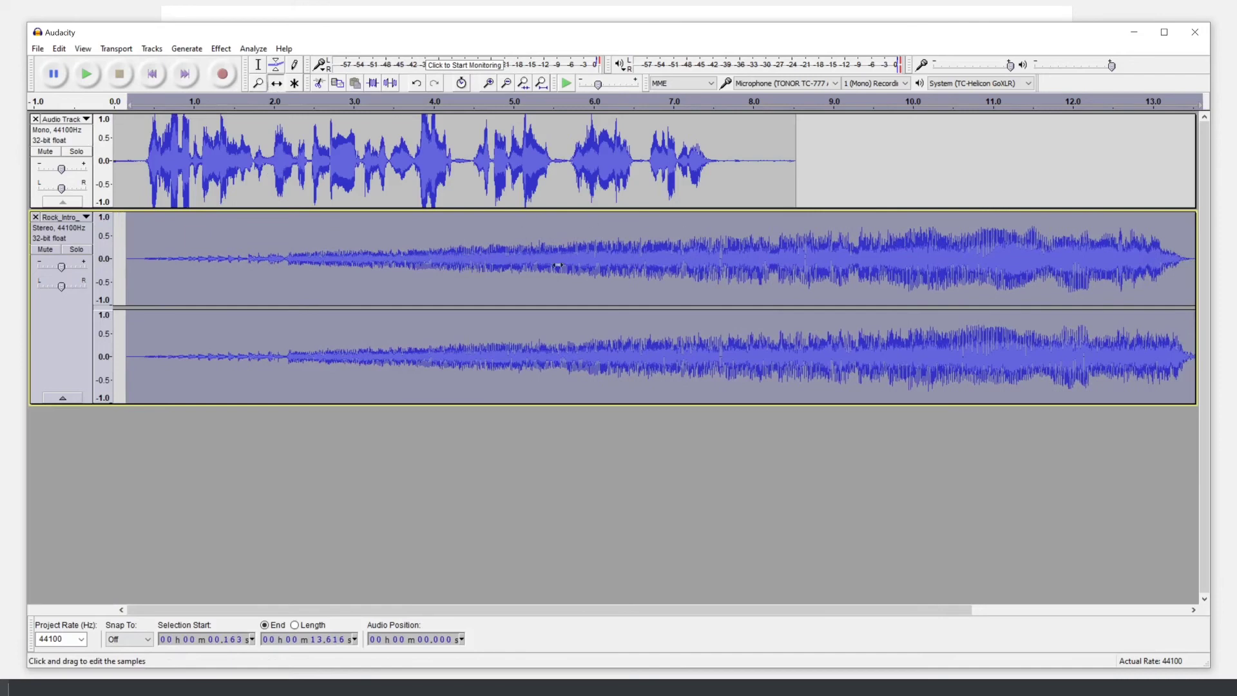
{"action": "key", "text": "space"}
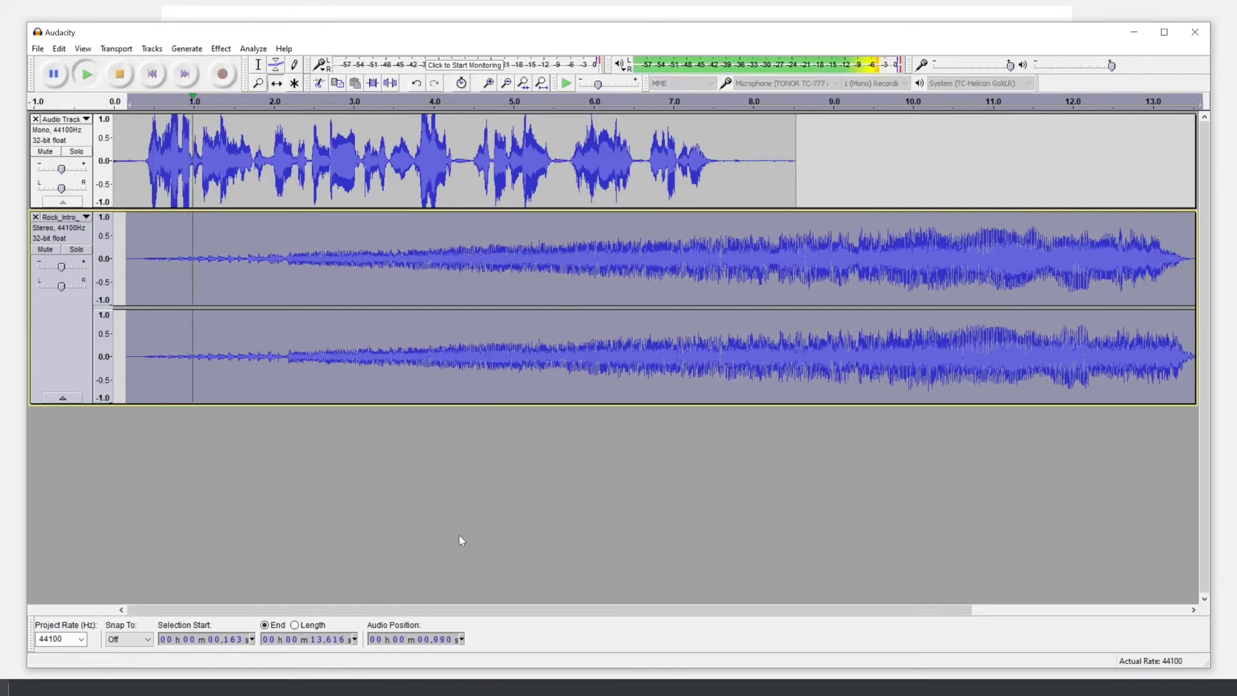